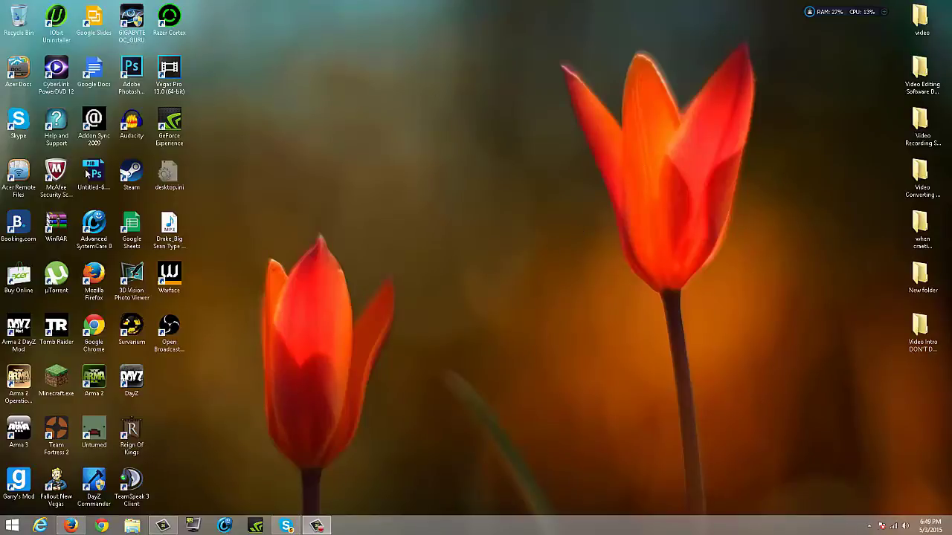
# - Drag the GeForce Experience shortcut out of the icon grid to mid-desktop, then deselect it
pyautogui.moveTo(173, 145); pyautogui.dragTo(430, 263)
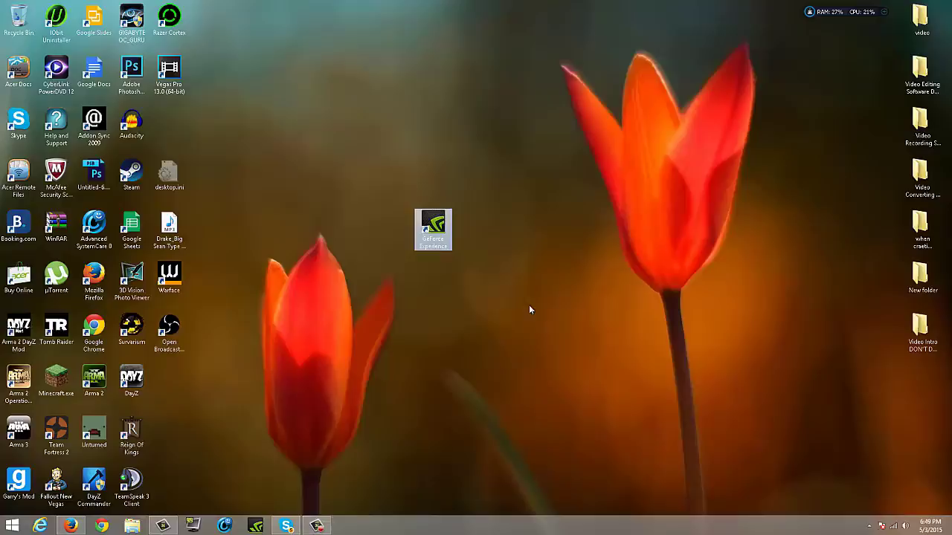
pyautogui.moveTo(535, 330); pyautogui.dragTo(383, 201)
pyautogui.moveTo(342, 153); pyautogui.dragTo(369, 376)
pyautogui.click(223, 480)
pyautogui.moveTo(71, 526)
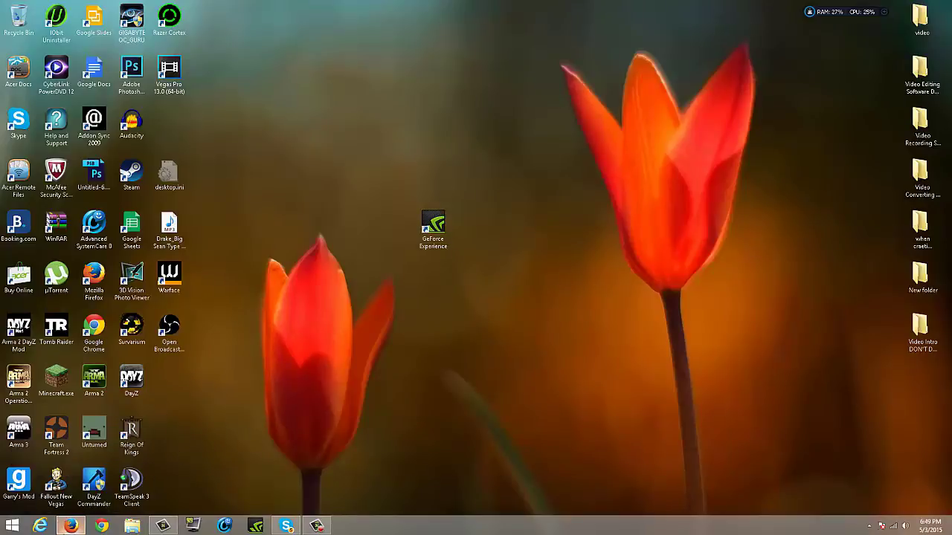
# - Bring Firefox back and look over the GeForce Experience web page
pyautogui.click(70, 526)
pyautogui.scroll(1, 327, 334)
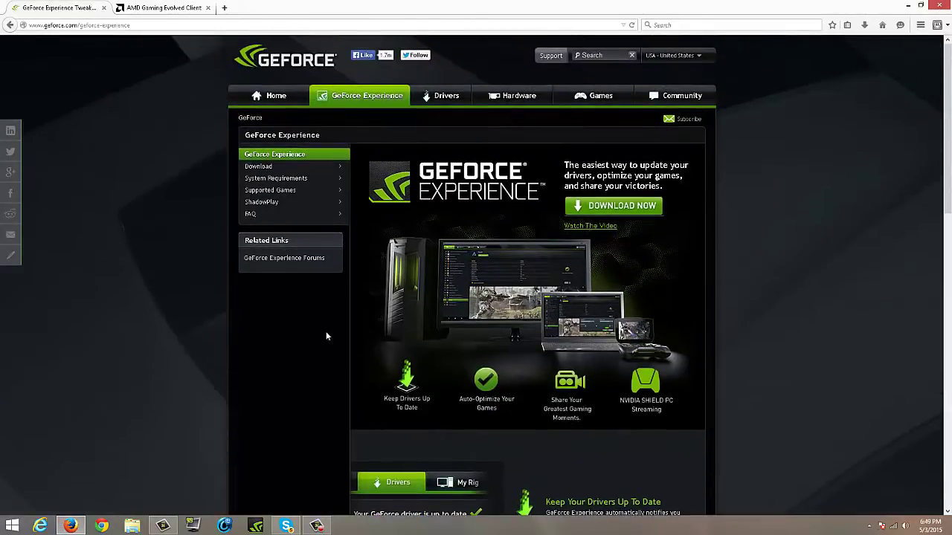
pyautogui.scroll(-2, 370, 266)
pyautogui.scroll(2, 367, 271)
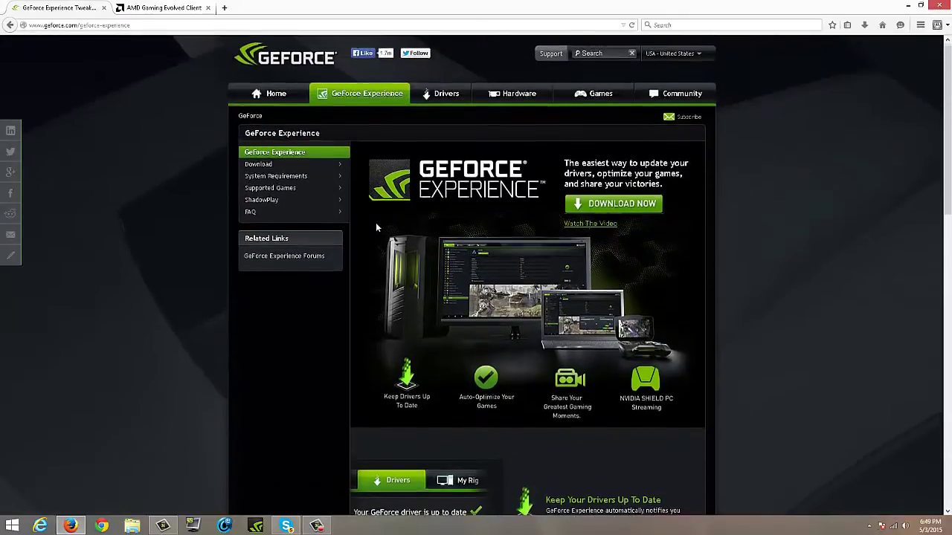
pyautogui.scroll(-1, 376, 225)
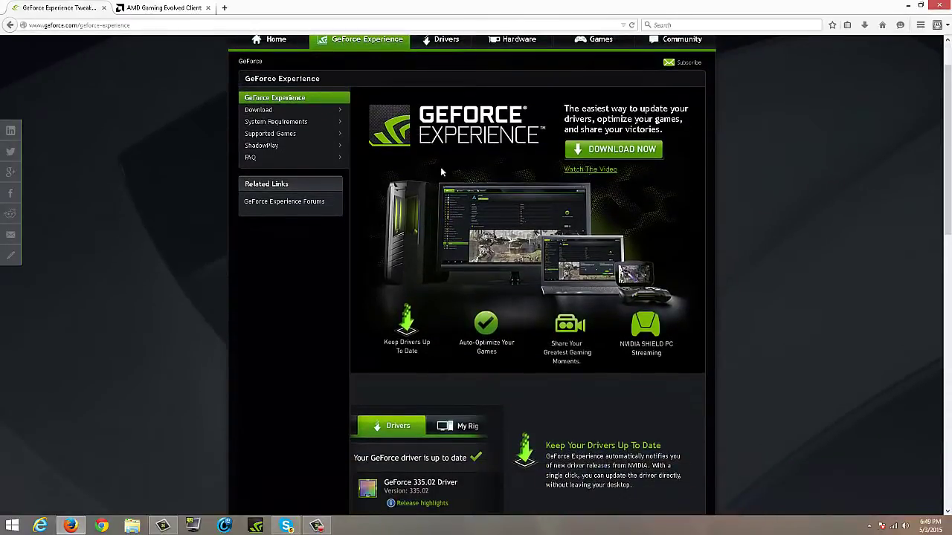
pyautogui.scroll(1, 601, 155)
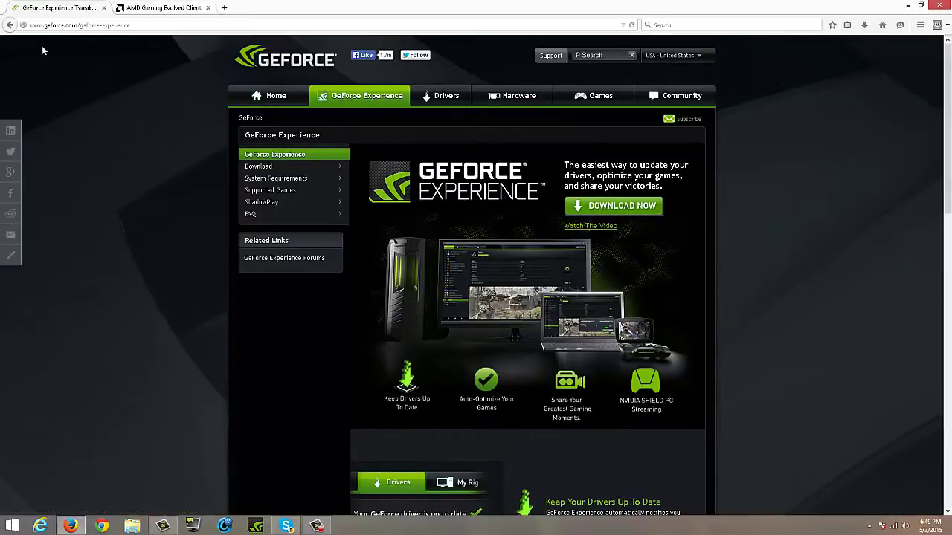
pyautogui.click(102, 24)
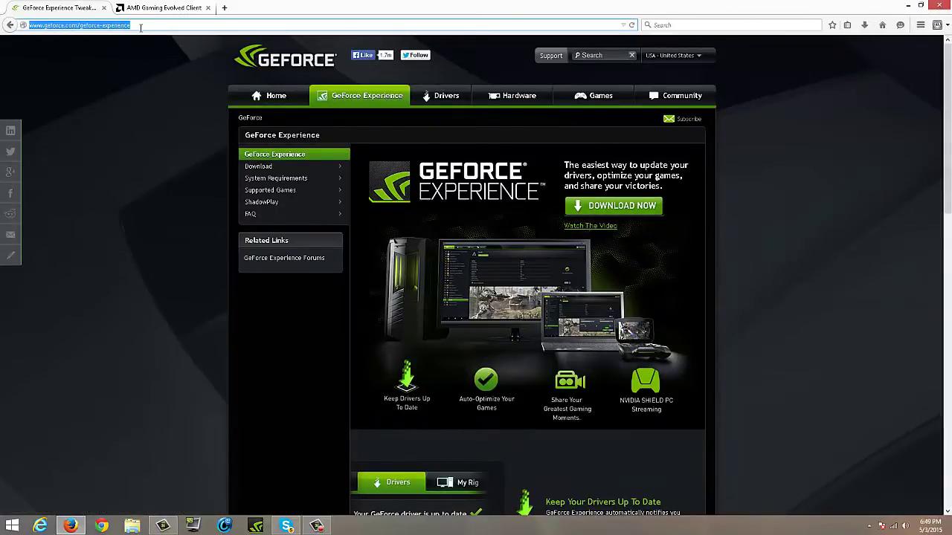
pyautogui.click(150, 58)
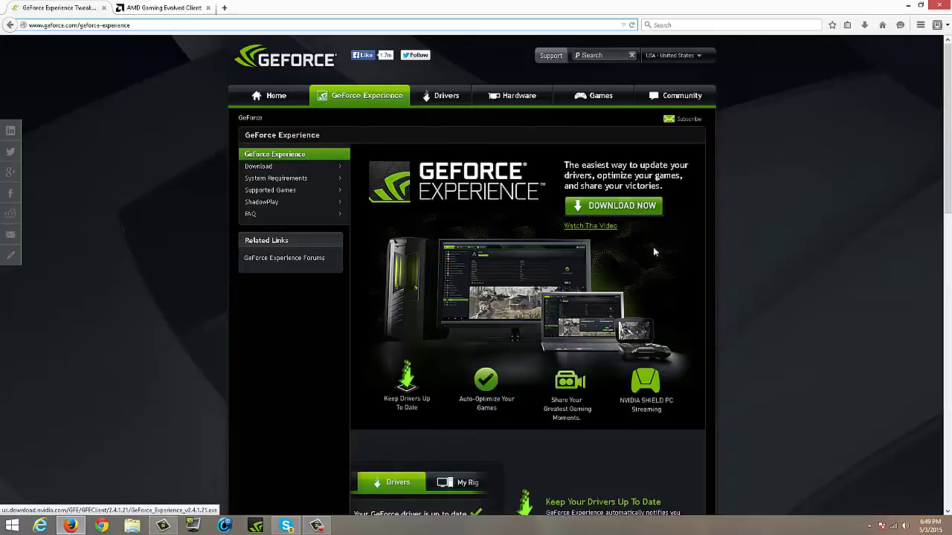
pyautogui.scroll(-9, 654, 252)
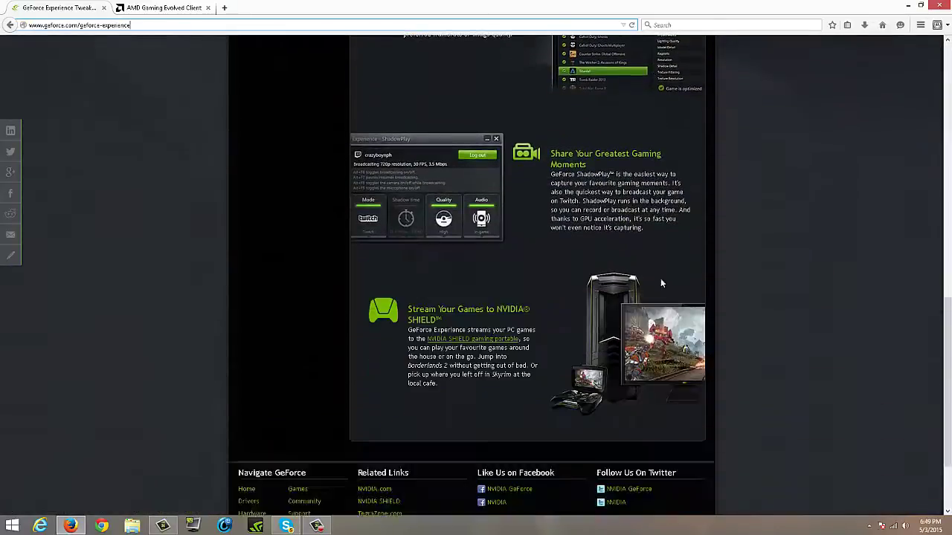
pyautogui.scroll(10, 661, 283)
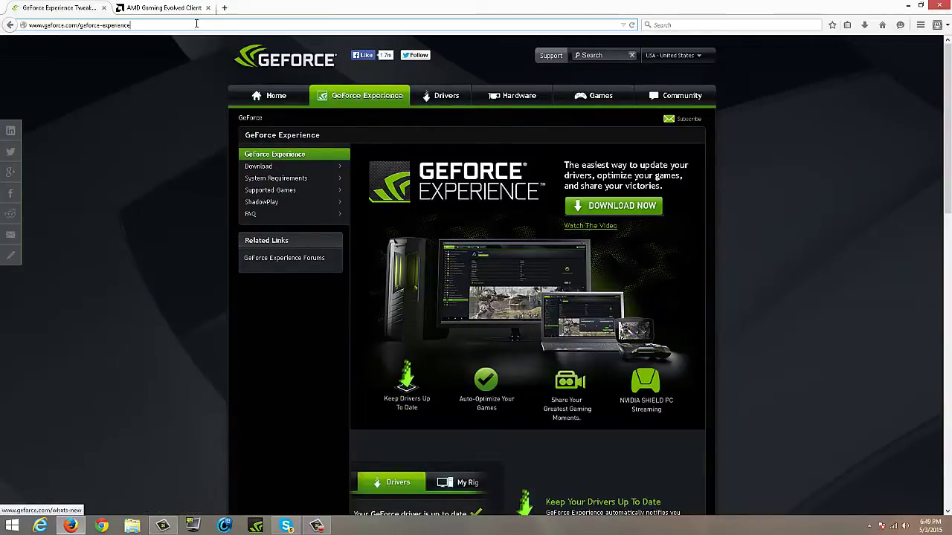
# - Review the AMD Gaming Evolved Client page, then minimize the browser
pyautogui.click(165, 8)
pyautogui.scroll(1, 249, 188)
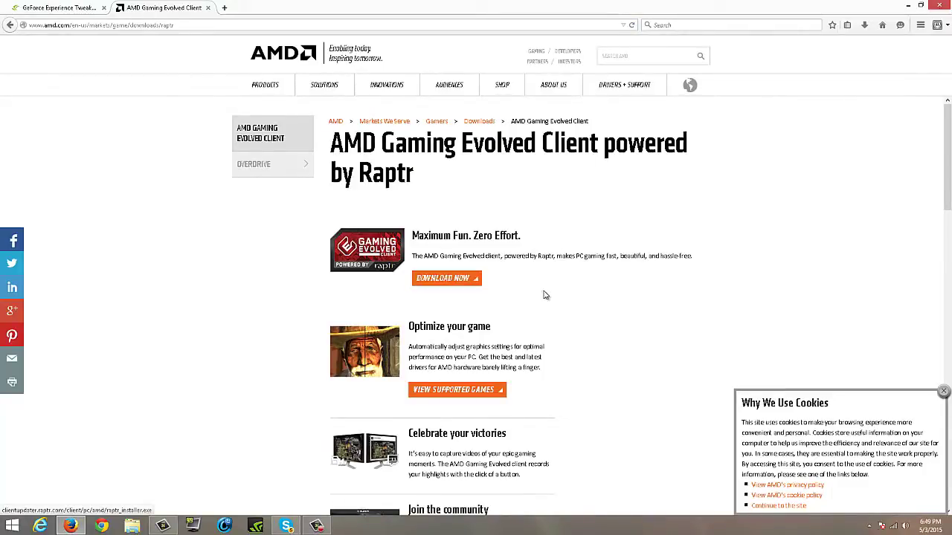
pyautogui.scroll(-5, 547, 295)
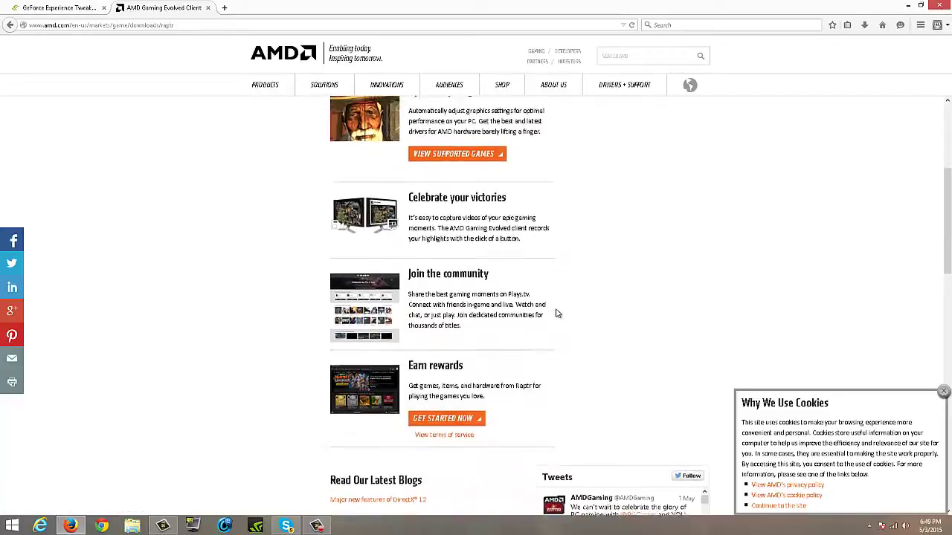
pyautogui.scroll(5, 557, 312)
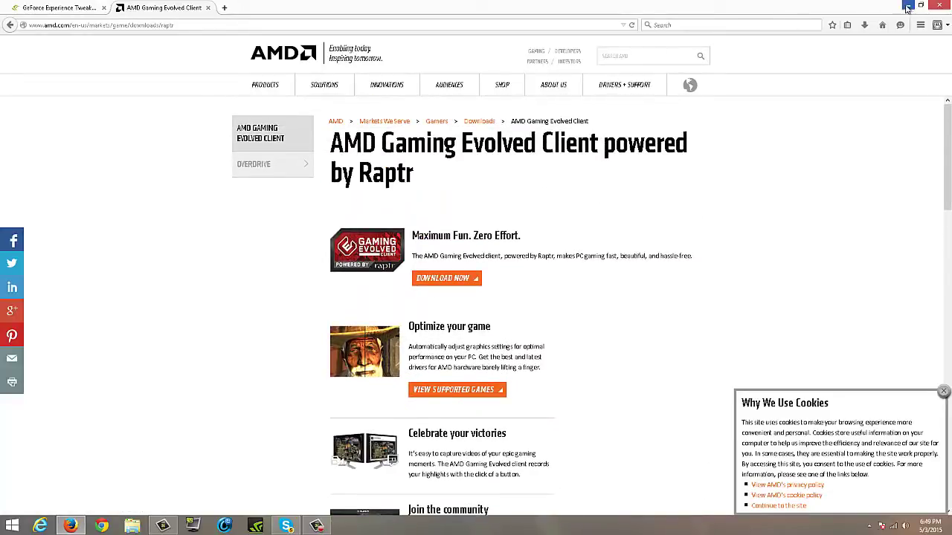
pyautogui.click(908, 6)
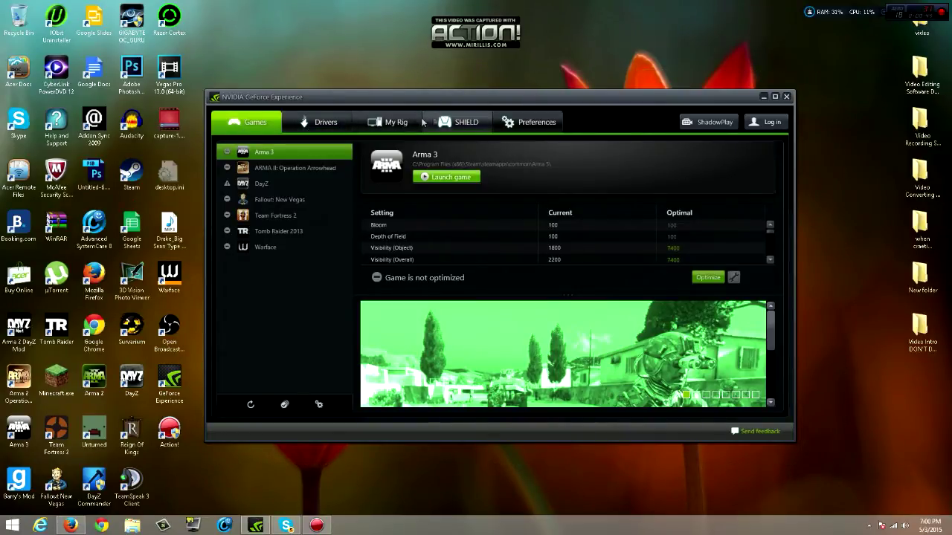
# - Glance at SHIELD and the Arma 3 settings, then confirm the driver is up to date
pyautogui.click(461, 122)
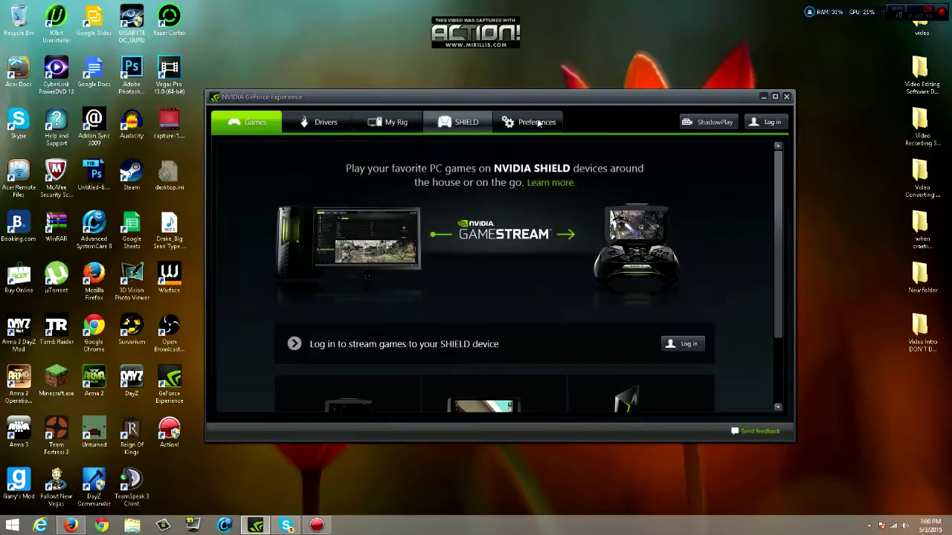
pyautogui.click(251, 126)
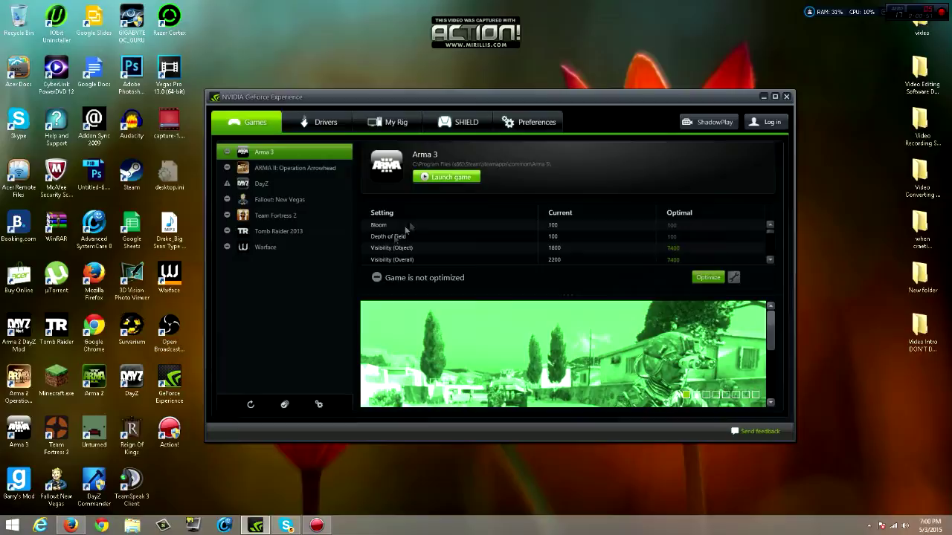
pyautogui.scroll(-1, 701, 258)
pyautogui.scroll(-2, 638, 249)
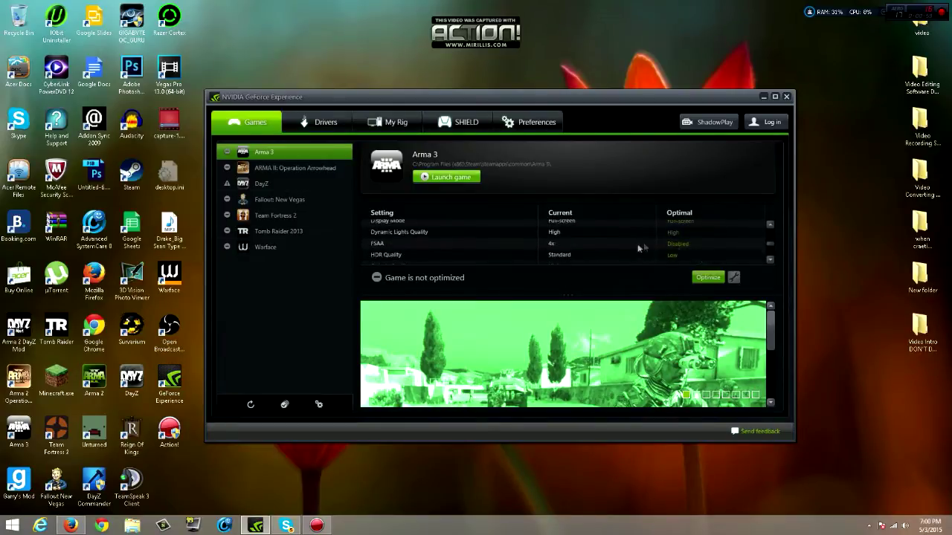
pyautogui.scroll(2, 633, 246)
pyautogui.scroll(1, 633, 246)
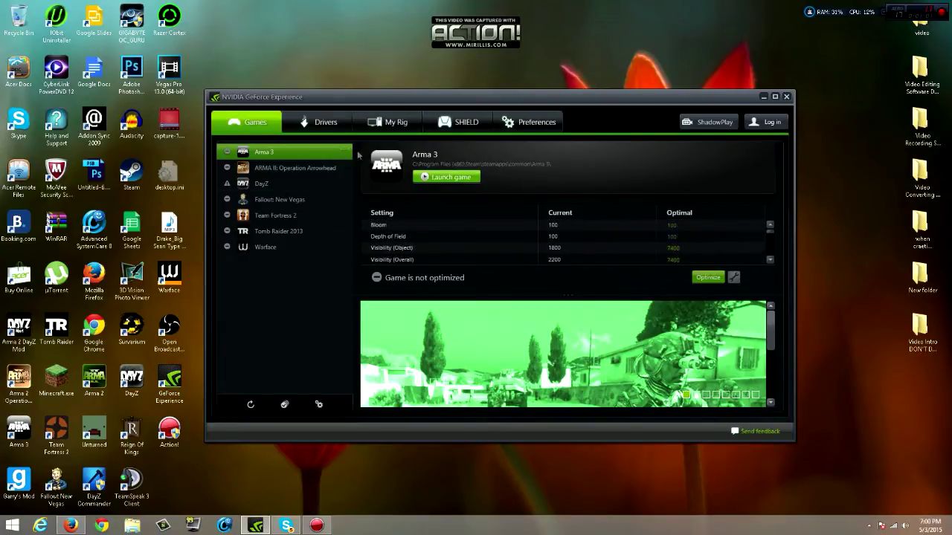
pyautogui.click(320, 122)
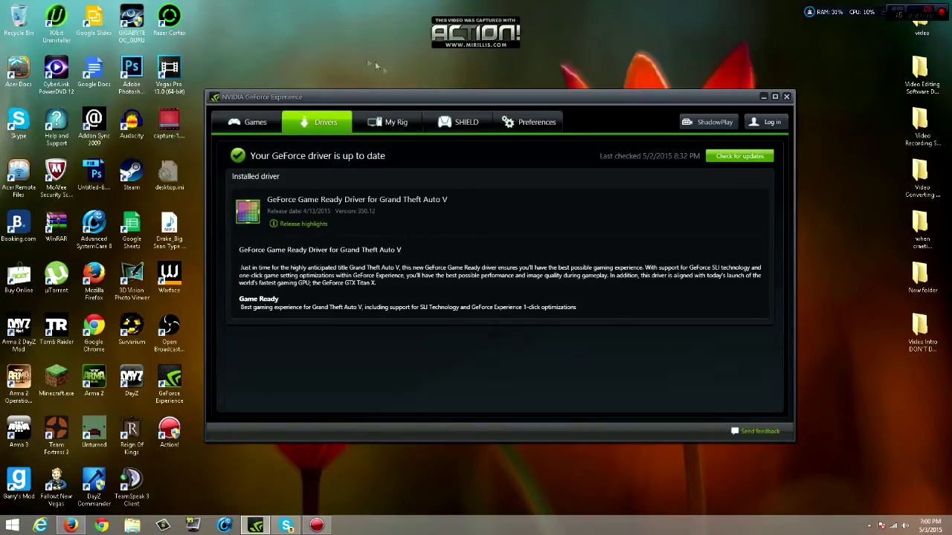
# - Review this PC's hardware specs and feature cards under My Rig
pyautogui.click(384, 120)
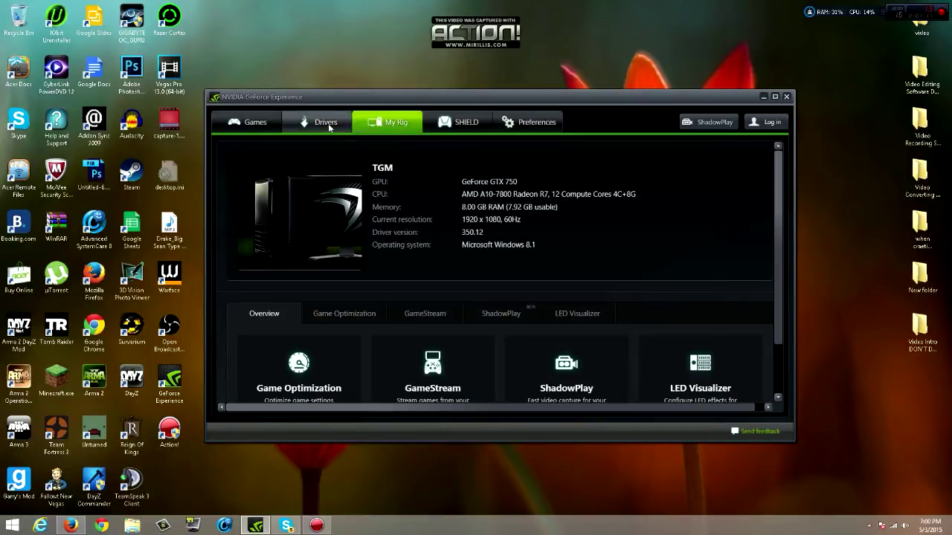
pyautogui.scroll(-2, 539, 195)
pyautogui.scroll(2, 539, 199)
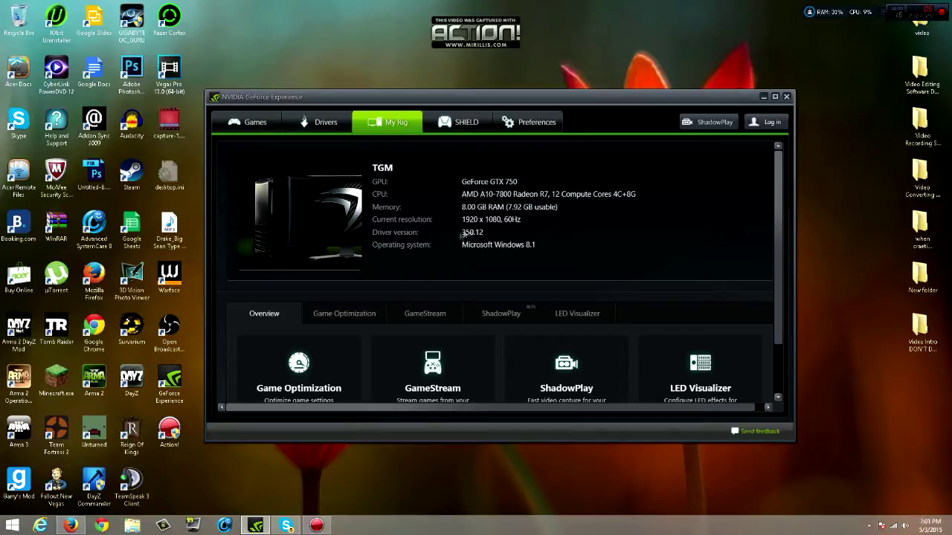
pyautogui.scroll(-2, 472, 309)
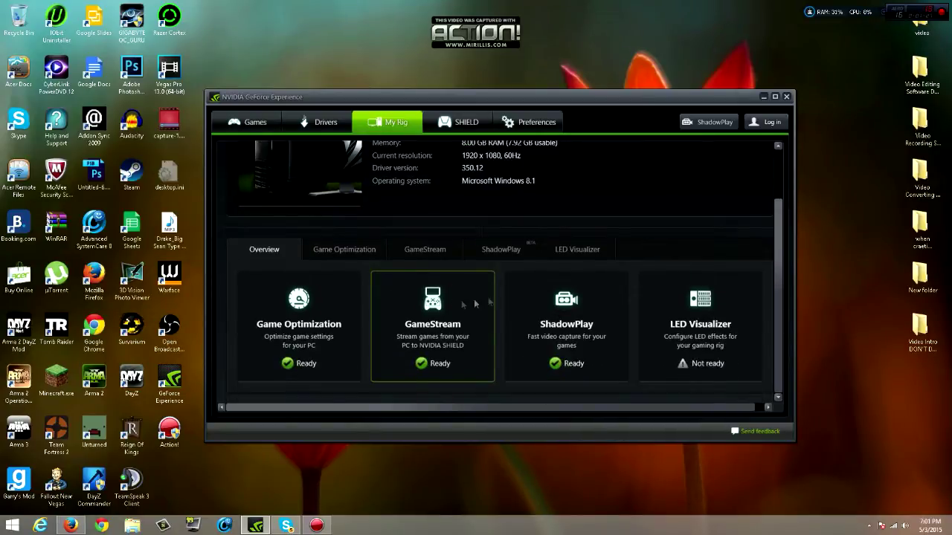
pyautogui.scroll(2, 475, 302)
# - Look over the SHIELD GameStream page, then open the General preferences
pyautogui.click(456, 120)
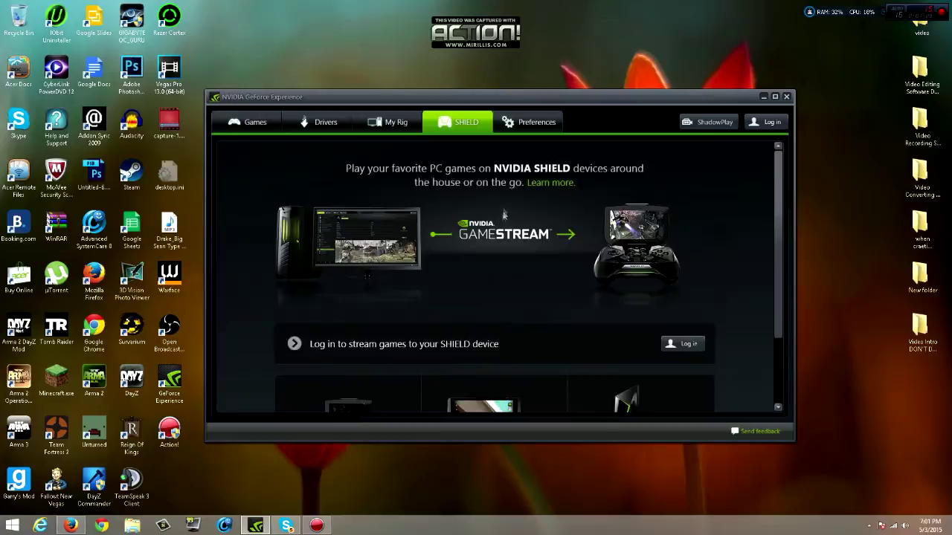
pyautogui.scroll(-1, 566, 217)
pyautogui.scroll(-1, 644, 231)
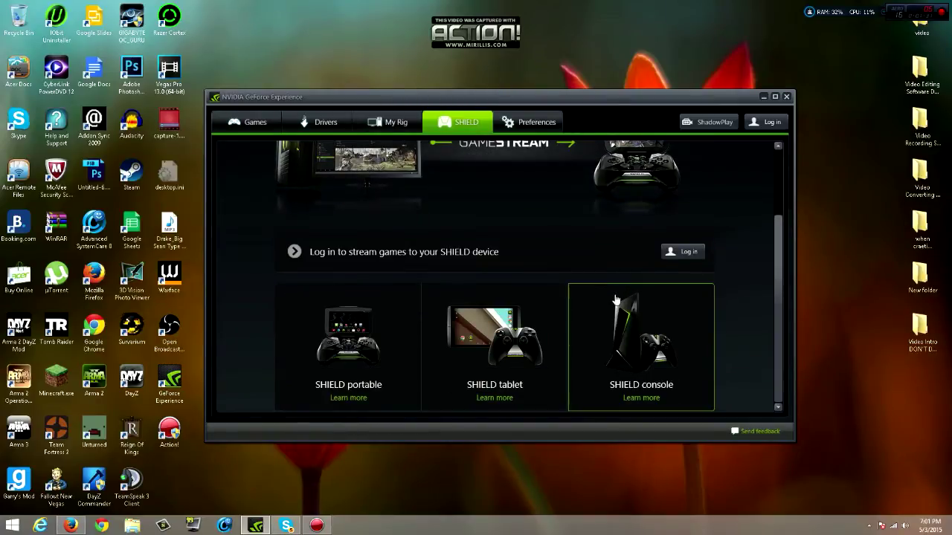
pyautogui.scroll(2, 625, 275)
pyautogui.click(535, 123)
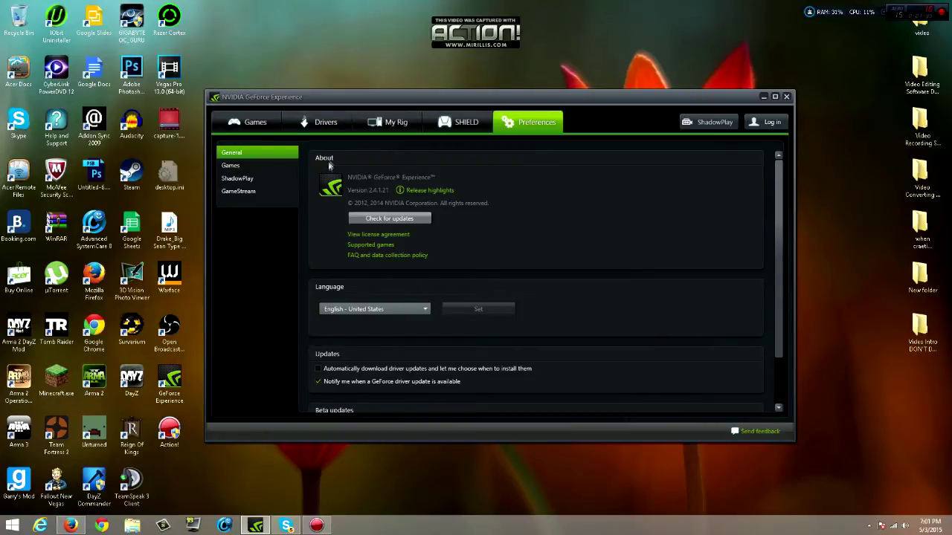
pyautogui.scroll(-1, 502, 238)
pyautogui.scroll(1, 492, 256)
pyautogui.scroll(-2, 387, 180)
pyautogui.scroll(2, 372, 183)
pyautogui.scroll(-1, 400, 312)
pyautogui.scroll(1, 400, 312)
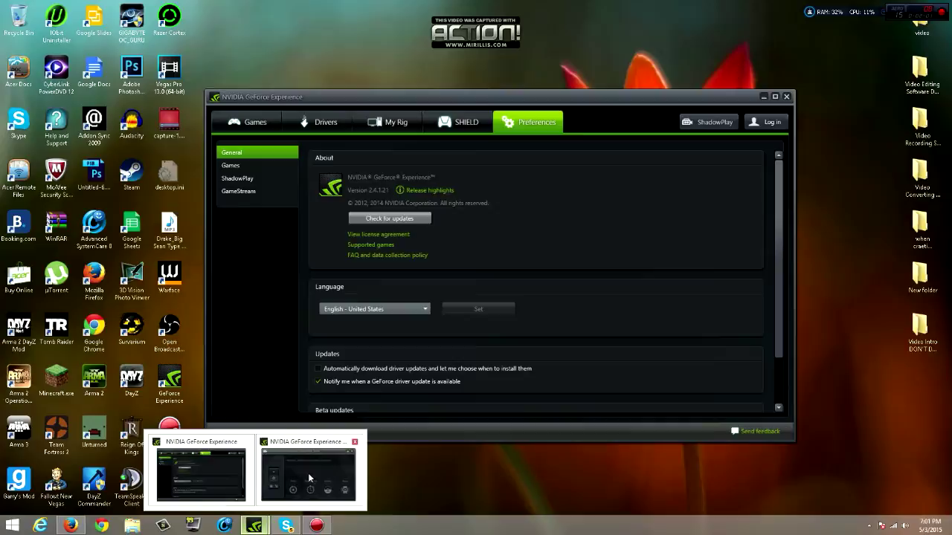
# - Bring the ShadowPlay window forward, reposition it, and switch ShadowPlay on
pyautogui.click(312, 479)
pyautogui.moveTo(425, 149); pyautogui.dragTo(507, 246)
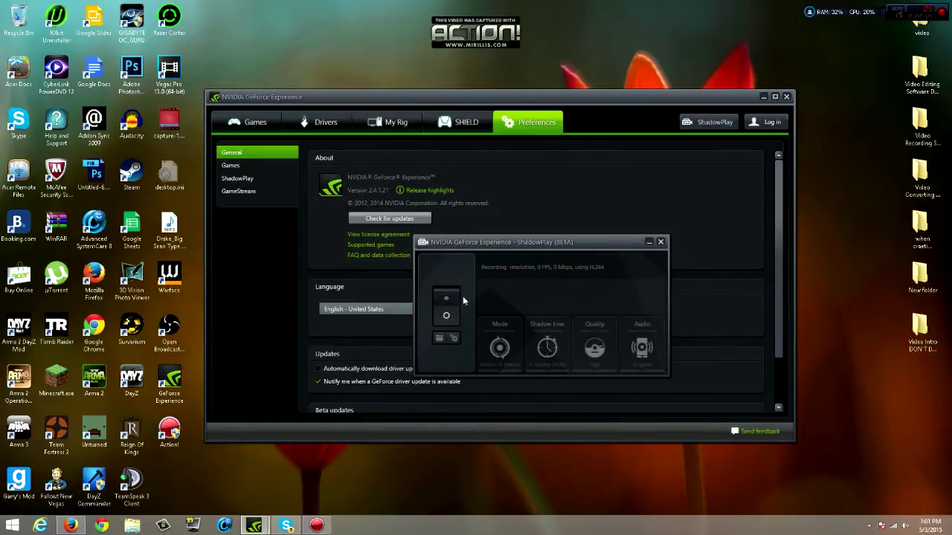
pyautogui.click(448, 298)
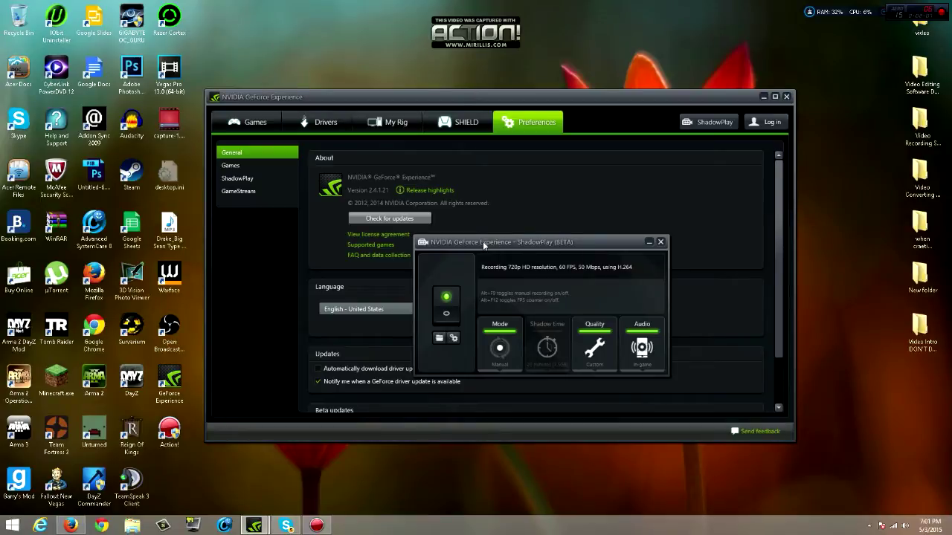
pyautogui.moveTo(482, 242); pyautogui.dragTo(487, 196)
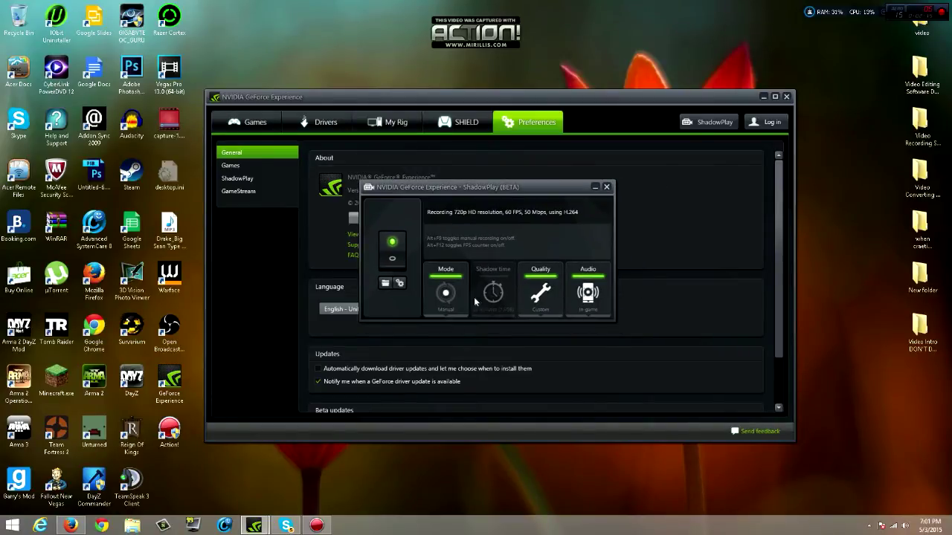
# - Try the Twitch and Shadow & Manual modes, settle on Manual, and show the quality presets
pyautogui.click(450, 296)
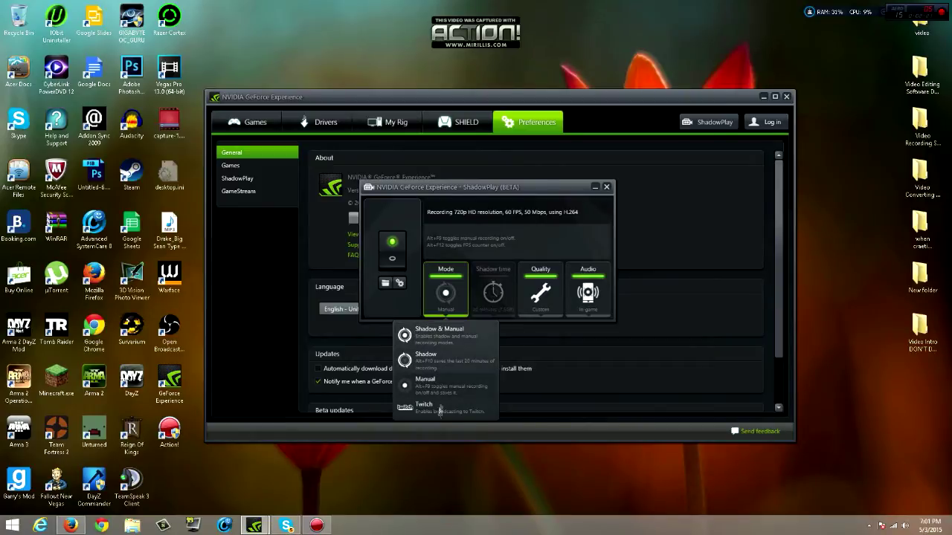
pyautogui.click(467, 411)
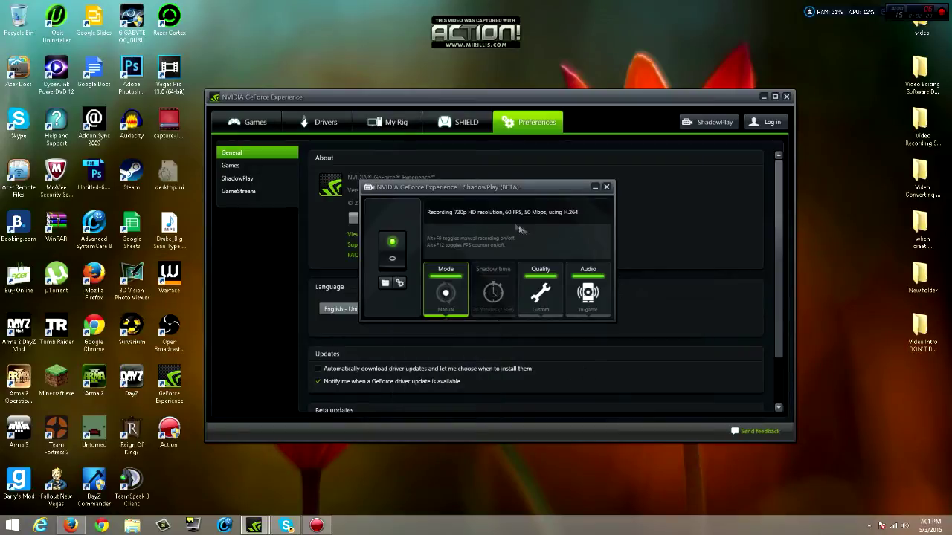
pyautogui.click(437, 311)
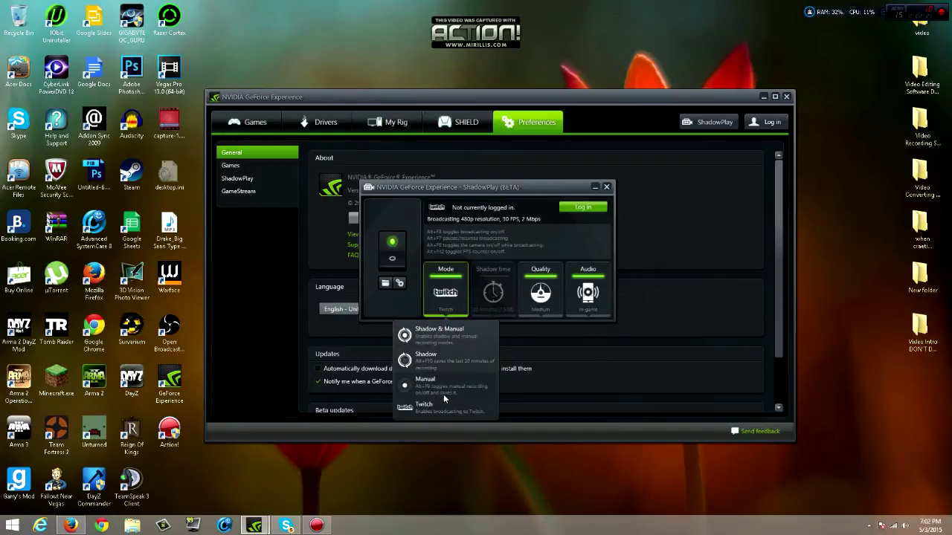
pyautogui.click(435, 384)
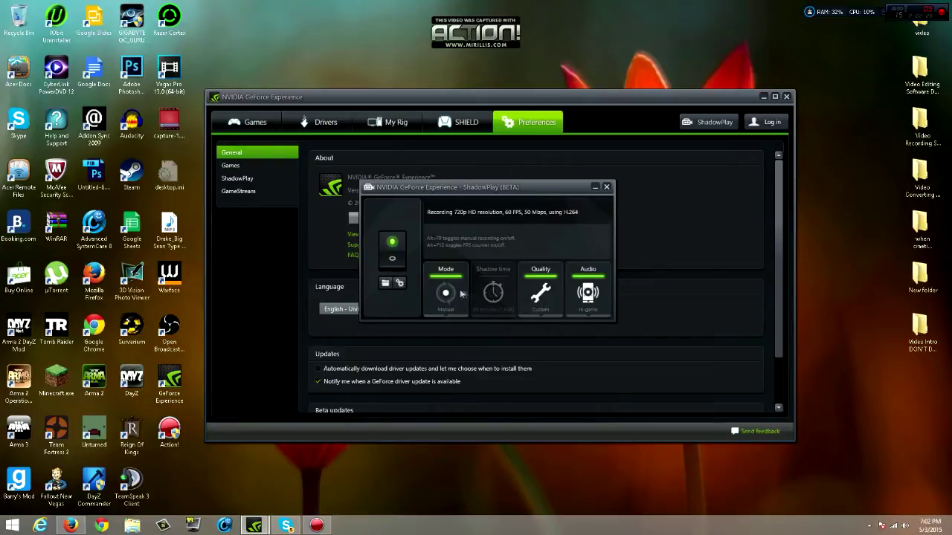
pyautogui.click(459, 295)
pyautogui.click(446, 336)
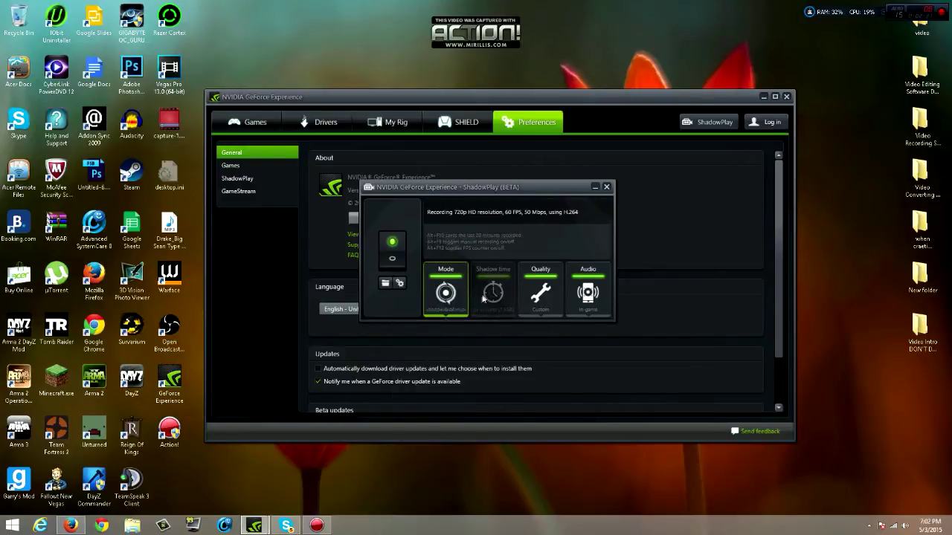
pyautogui.click(509, 303)
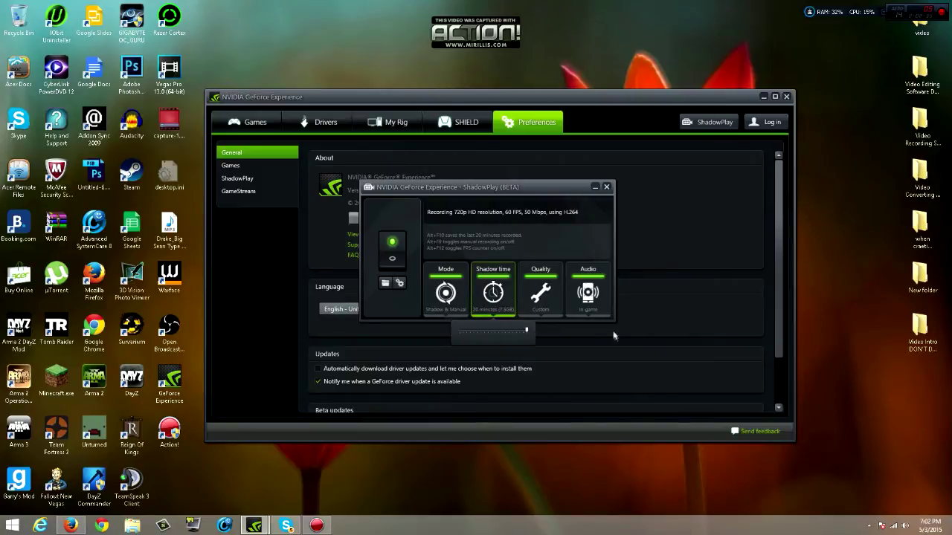
pyautogui.click(447, 293)
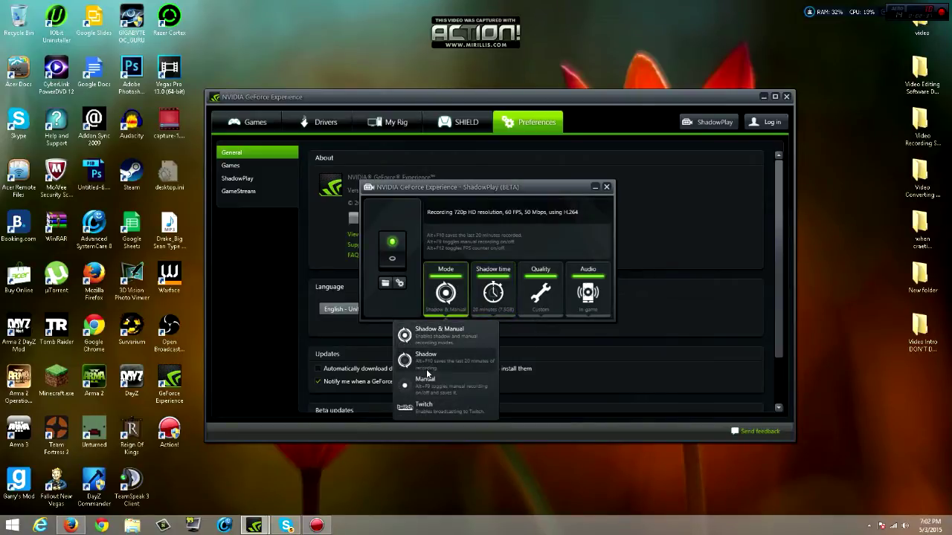
pyautogui.click(439, 383)
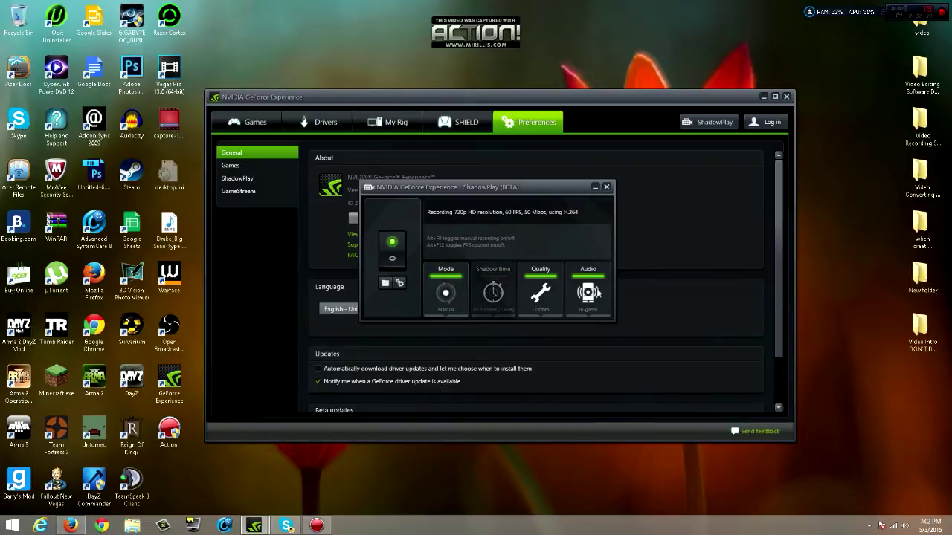
pyautogui.click(547, 296)
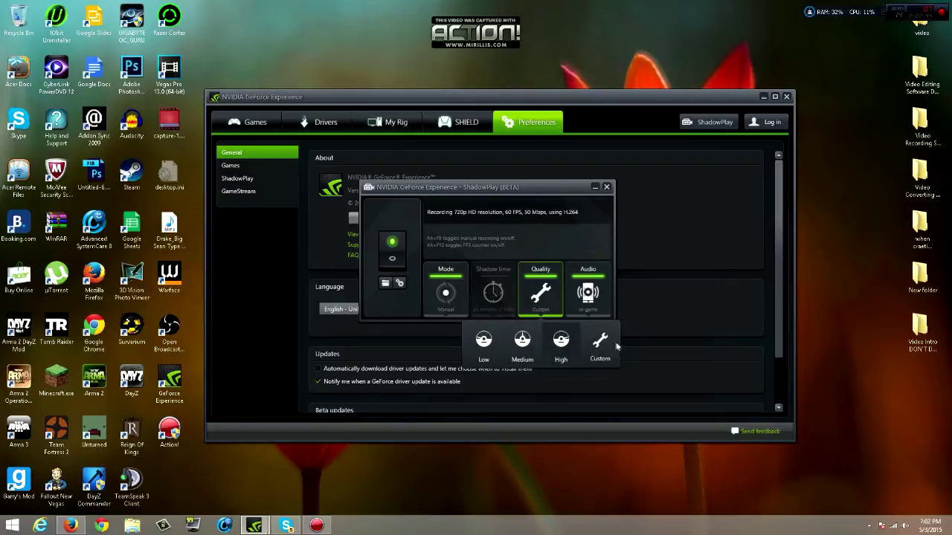
# - Keep the custom resolution at 720p HD and frame rate at 60 FPS after trying 30
pyautogui.moveTo(636, 359)
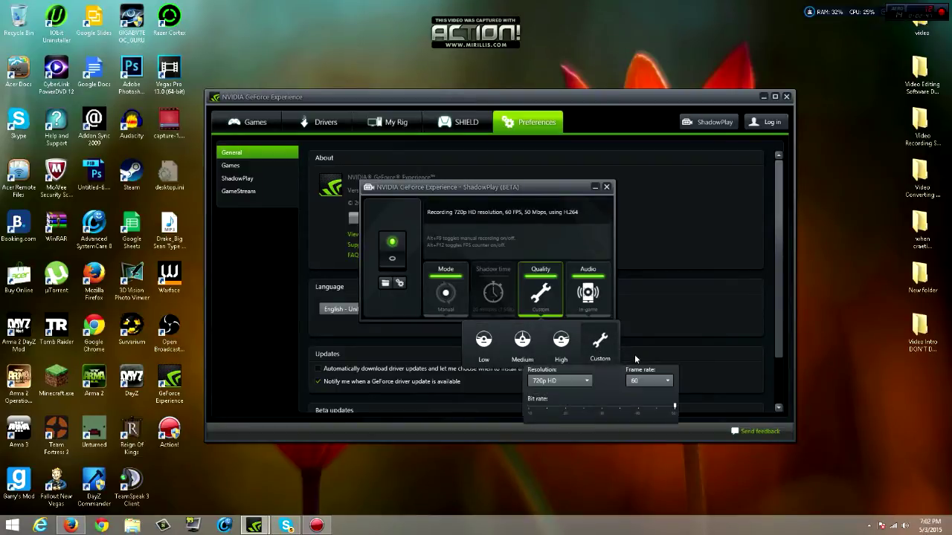
pyautogui.click(577, 388)
pyautogui.click(578, 390)
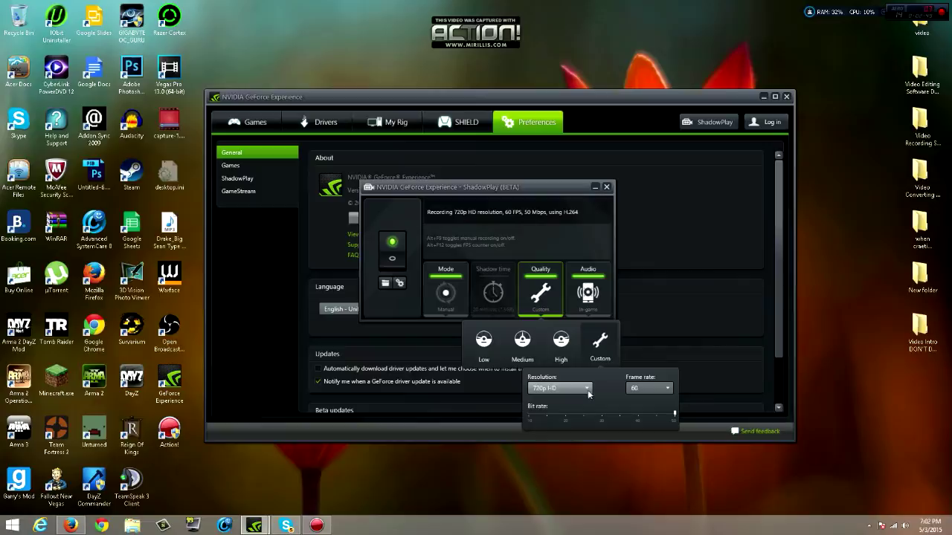
pyautogui.click(590, 392)
pyautogui.click(589, 390)
pyautogui.click(661, 389)
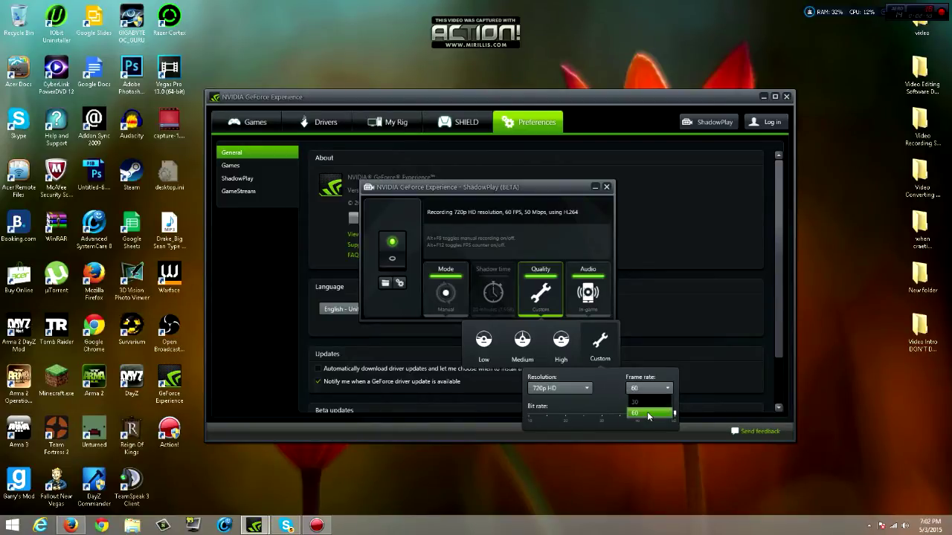
pyautogui.click(648, 415)
pyautogui.click(660, 389)
pyautogui.click(658, 402)
pyautogui.click(660, 389)
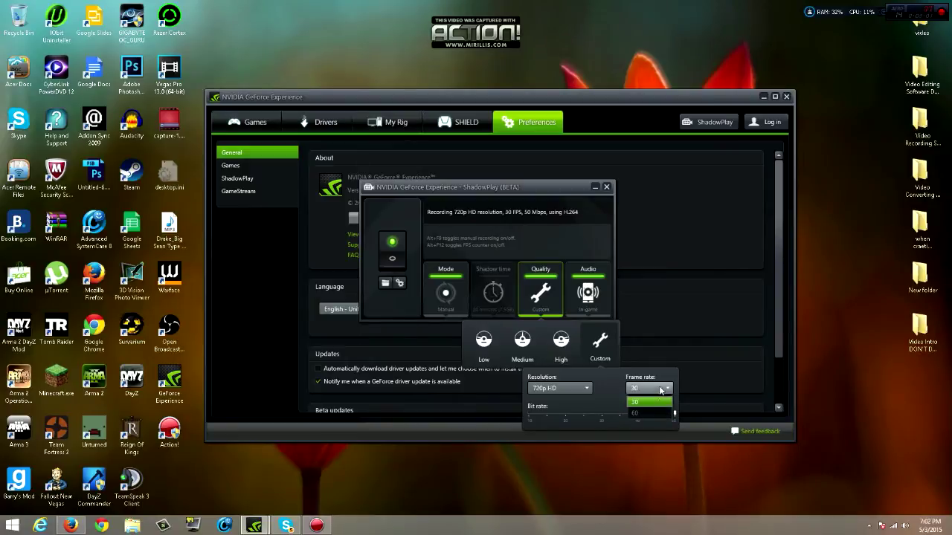
pyautogui.click(656, 413)
pyautogui.click(659, 390)
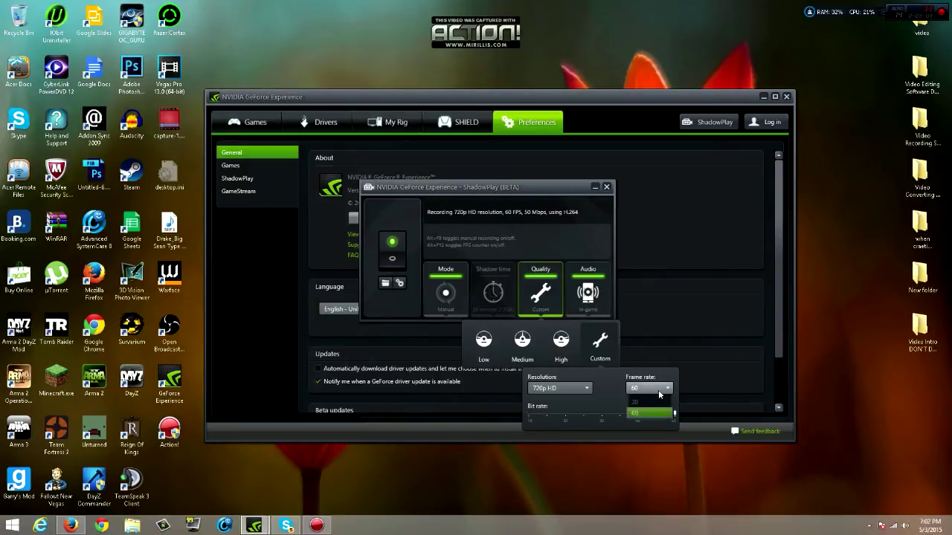
pyautogui.click(647, 413)
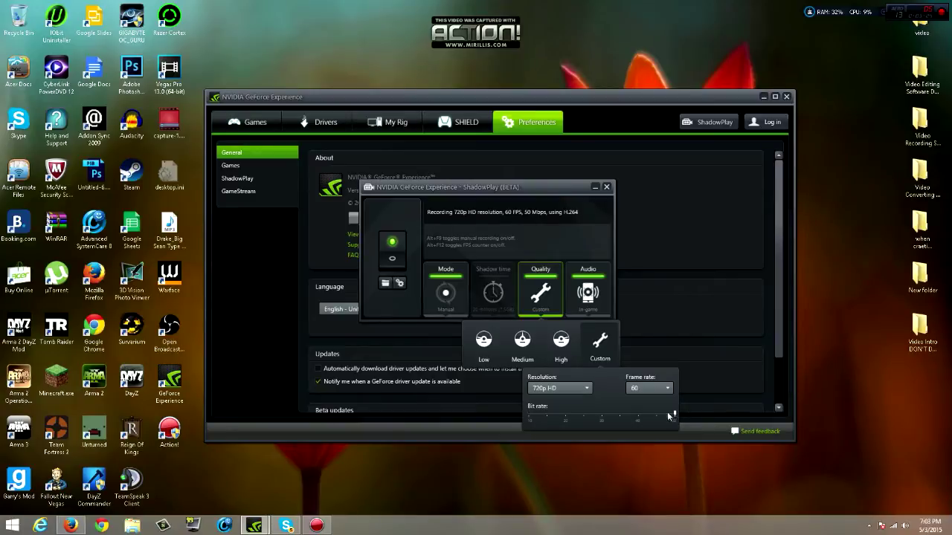
# - Set the bit rate to 50 Mbps after trying 45, and nudge the window higher
pyautogui.click(656, 418)
pyautogui.moveTo(661, 415); pyautogui.dragTo(667, 332)
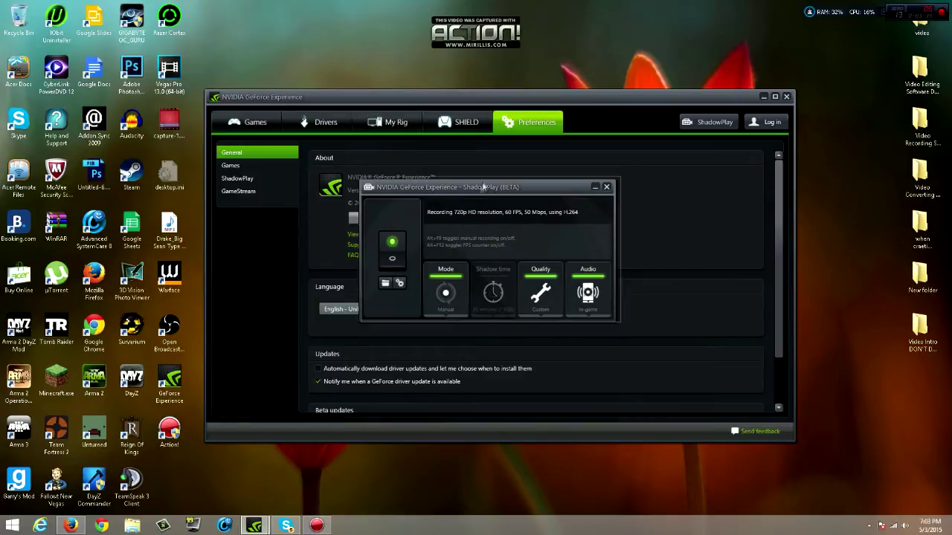
pyautogui.moveTo(480, 187); pyautogui.dragTo(486, 154)
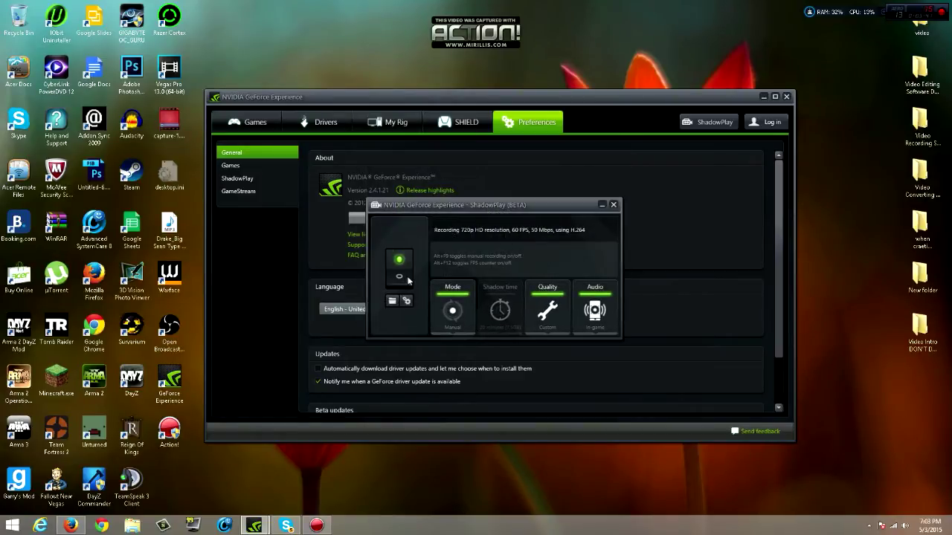
# - In ShadowPlay preferences, place the camera overlay in the top-right corner
pyautogui.click(406, 301)
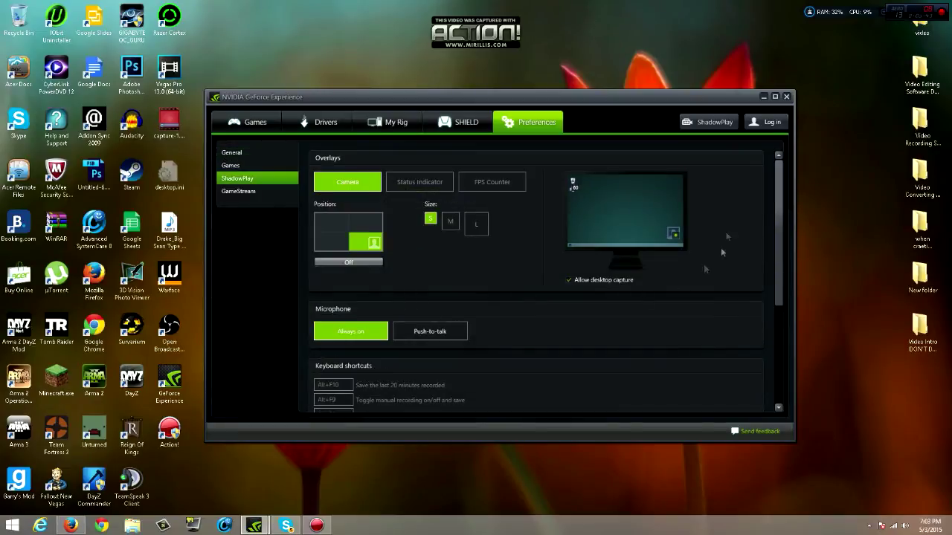
pyautogui.scroll(-1, 449, 214)
pyautogui.scroll(1, 449, 214)
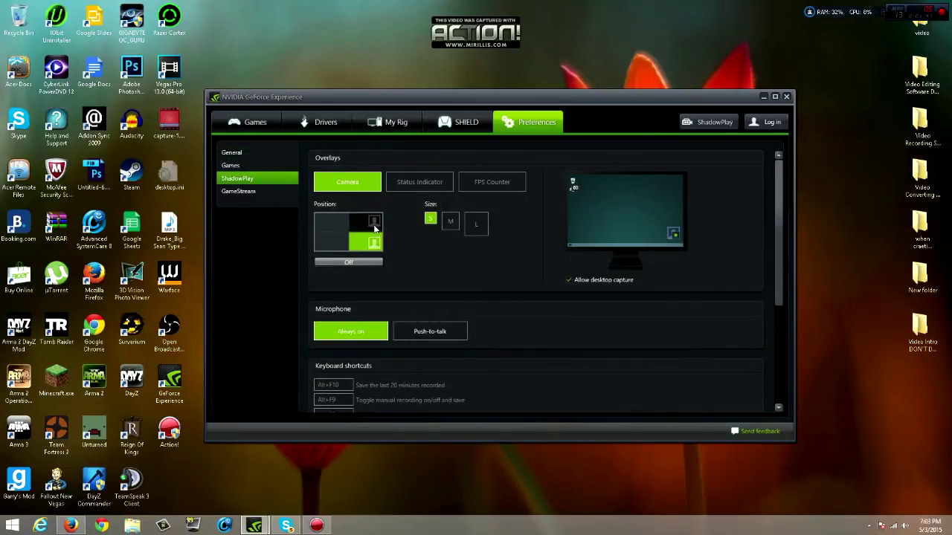
pyautogui.click(374, 227)
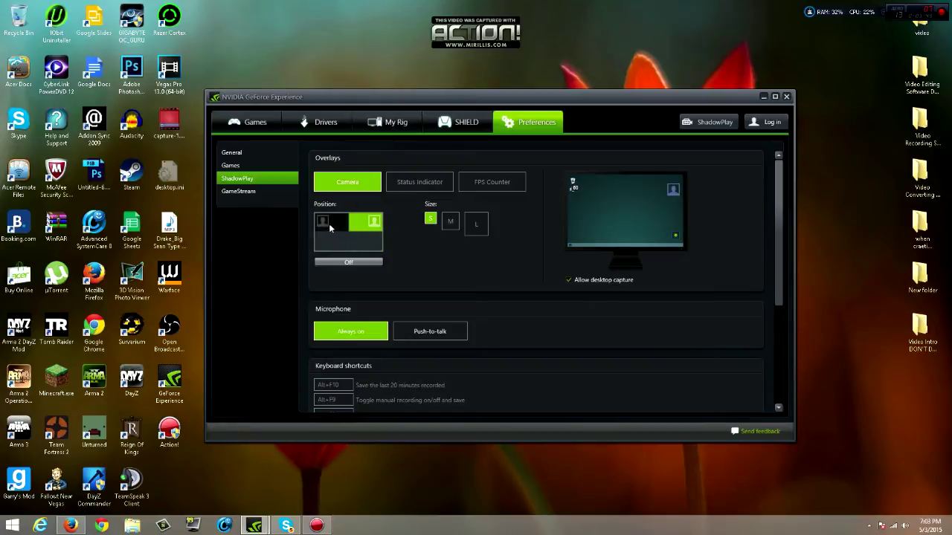
pyautogui.click(331, 221)
pyautogui.click(322, 247)
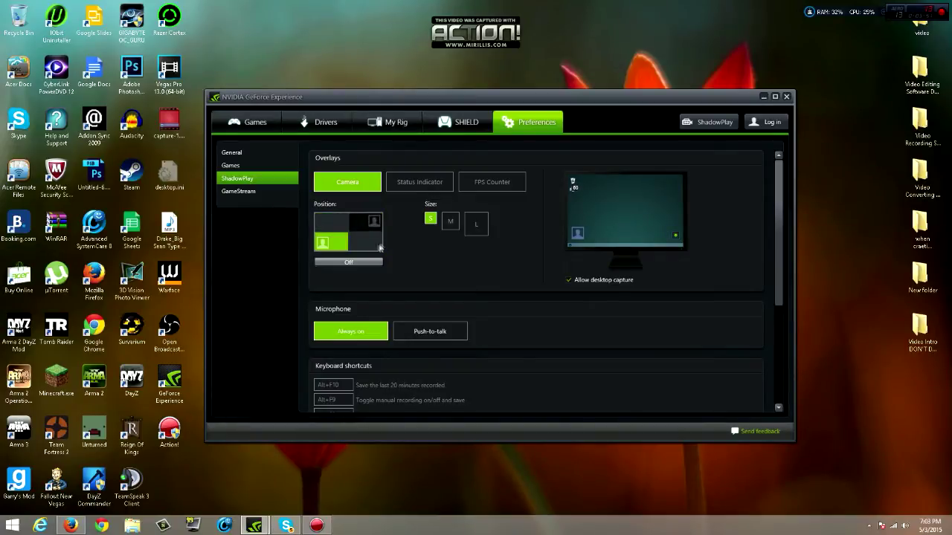
pyautogui.click(366, 222)
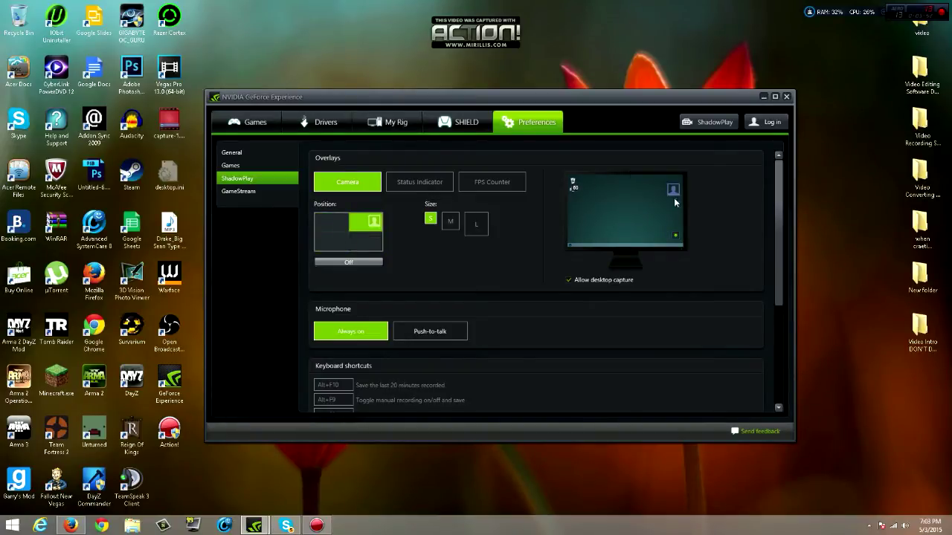
pyautogui.click(375, 243)
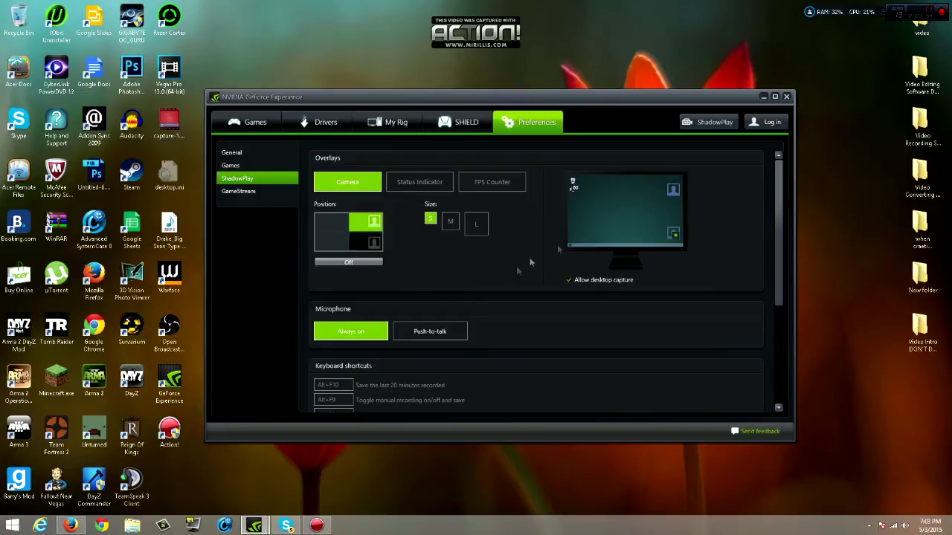
pyautogui.click(366, 222)
# - Set the camera overlay to small size after trying medium and large
pyautogui.click(451, 225)
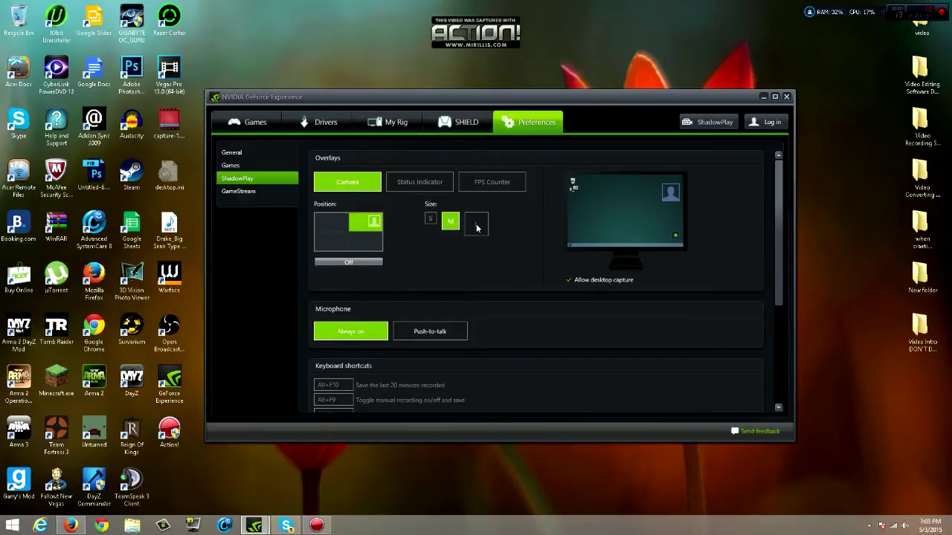
pyautogui.click(476, 228)
pyautogui.click(431, 220)
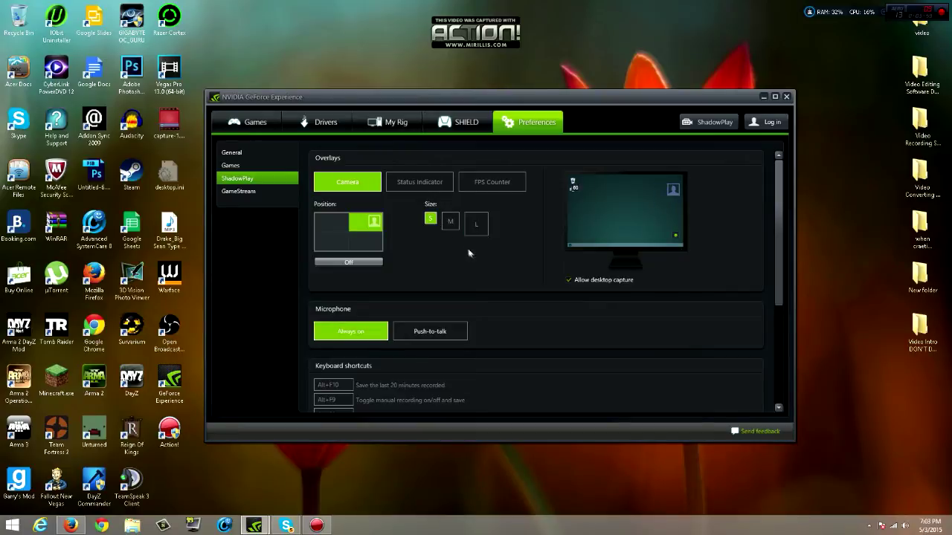
pyautogui.scroll(-1, 480, 261)
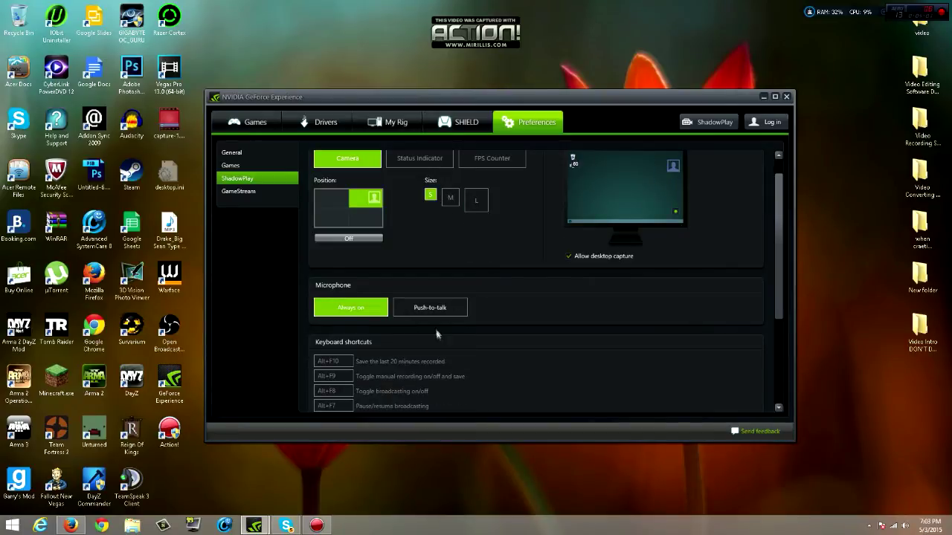
pyautogui.scroll(-6, 436, 322)
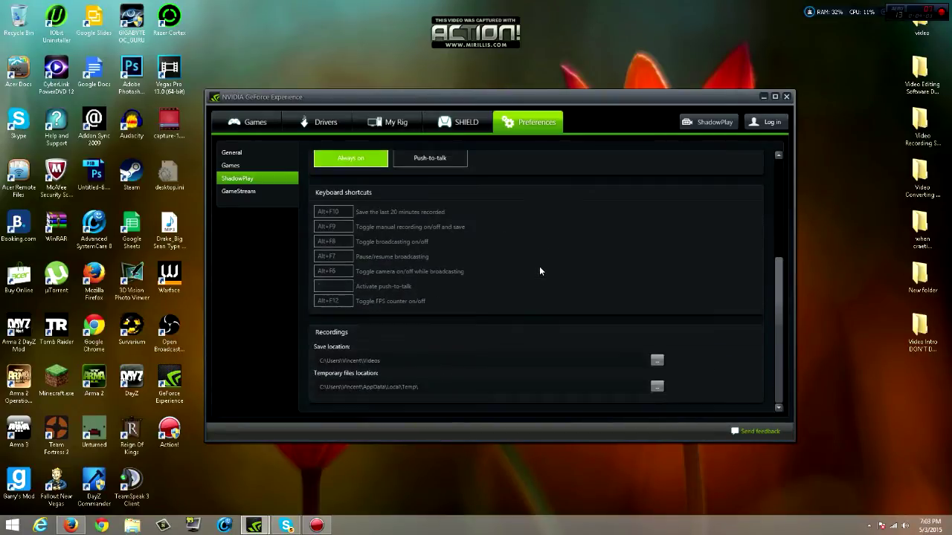
pyautogui.scroll(7, 527, 267)
pyautogui.scroll(-3, 456, 260)
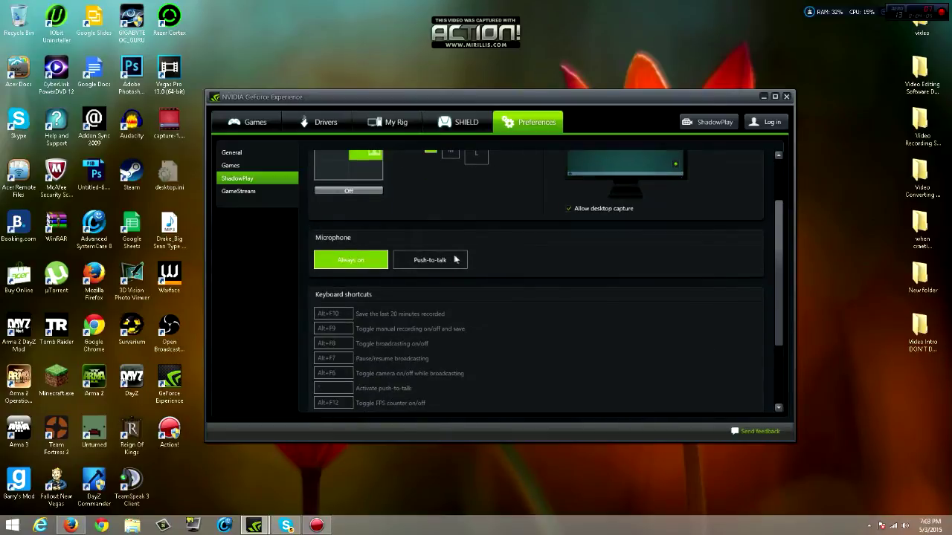
pyautogui.scroll(3, 456, 259)
pyautogui.click(421, 186)
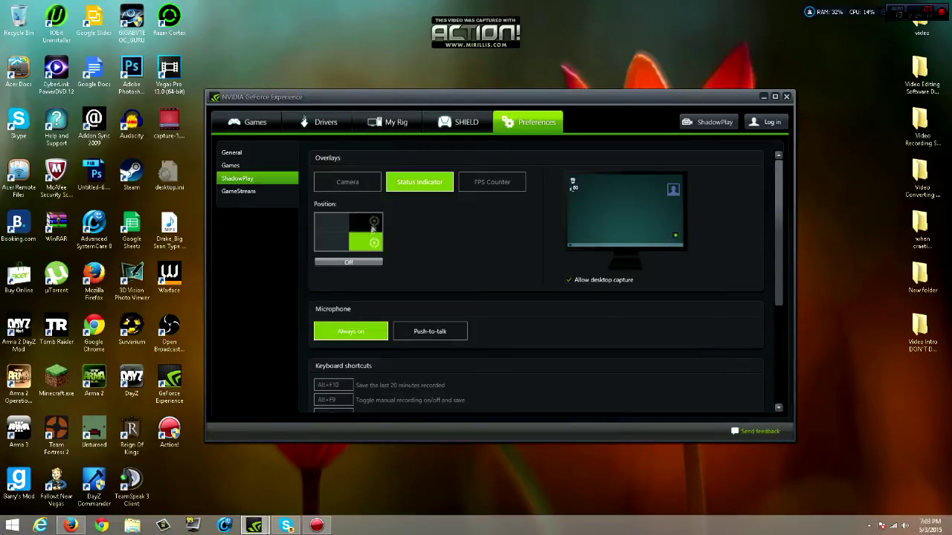
# - Place the status indicator overlay in the bottom-right corner
pyautogui.click(372, 229)
pyautogui.click(331, 223)
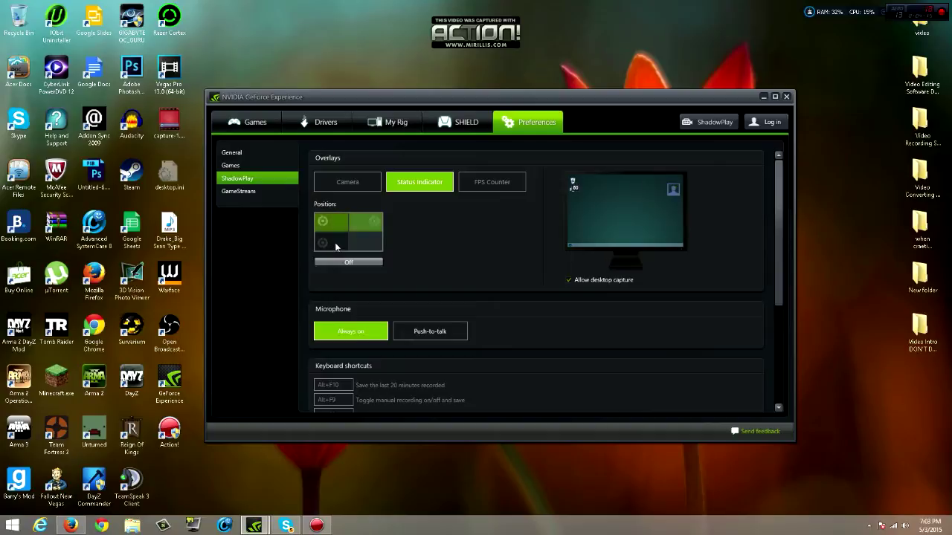
pyautogui.click(370, 244)
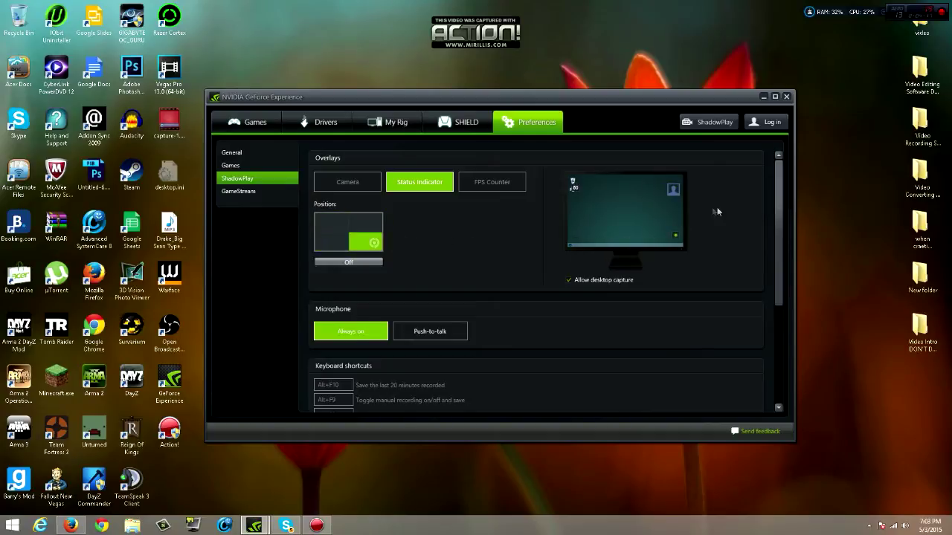
# - Place the FPS counter overlay in the top-left corner
pyautogui.click(490, 186)
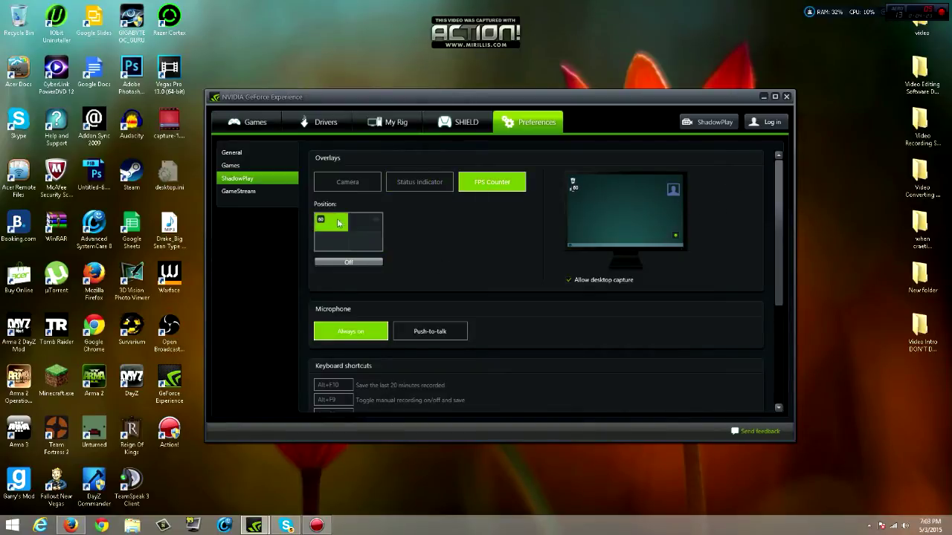
pyautogui.click(365, 227)
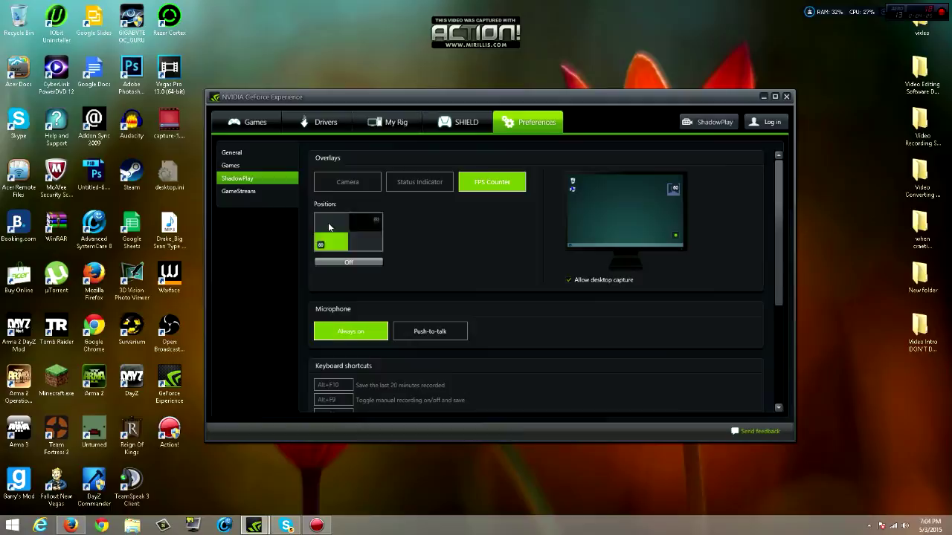
pyautogui.click(329, 227)
pyautogui.scroll(-1, 456, 259)
pyautogui.scroll(1, 455, 261)
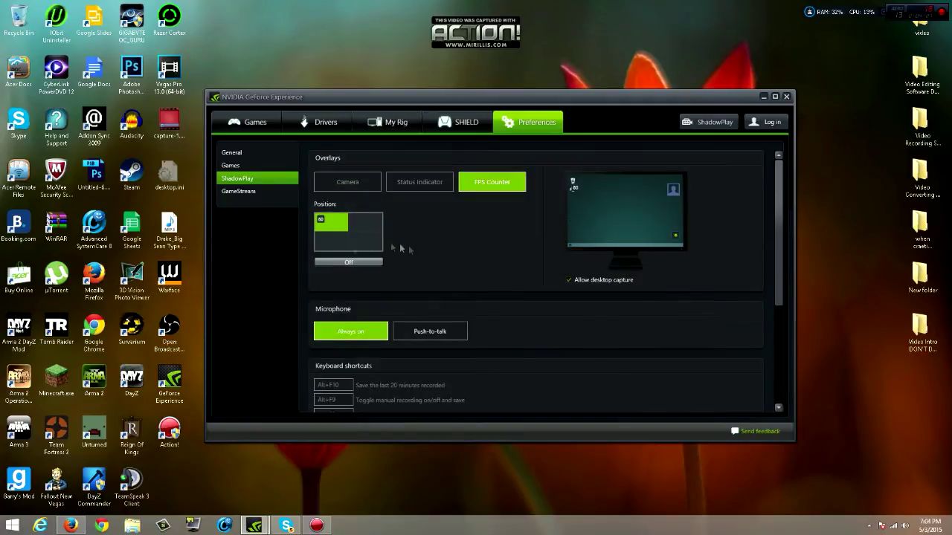
# - Review the keyboard shortcuts and the Videos save location under Recordings
pyautogui.click(346, 182)
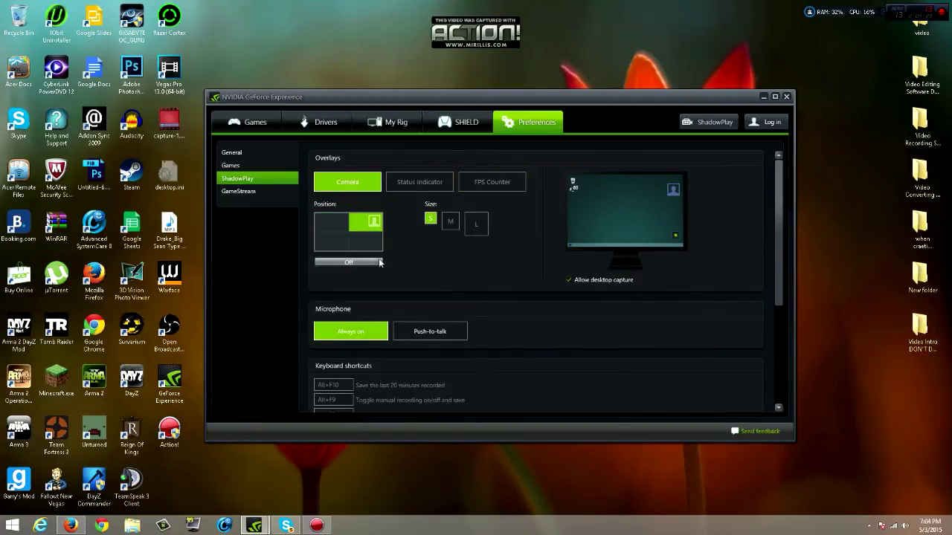
pyautogui.scroll(-3, 471, 270)
pyautogui.scroll(3, 580, 238)
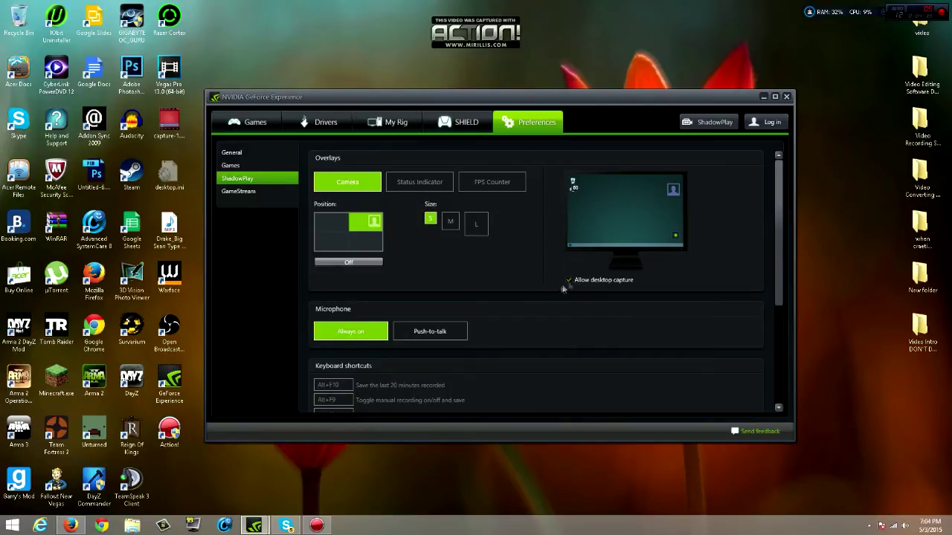
pyautogui.scroll(-3, 558, 291)
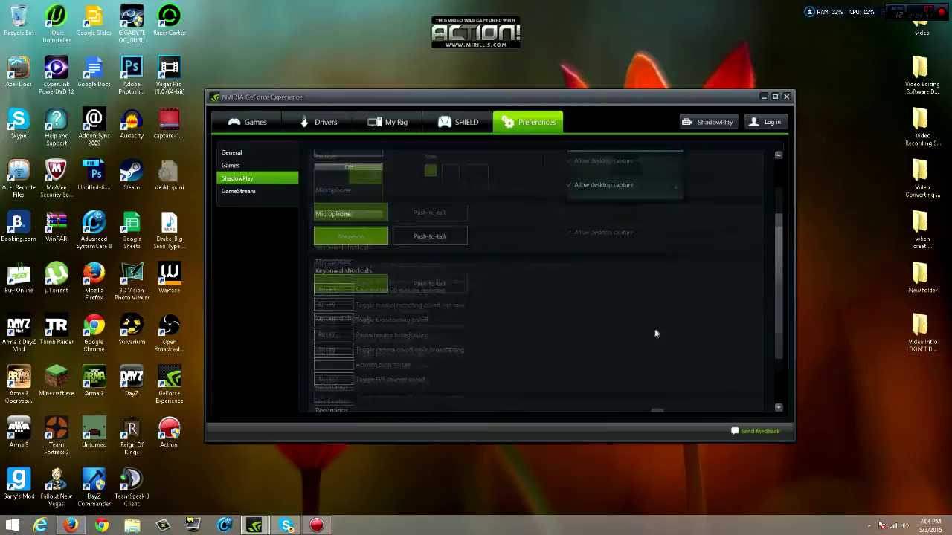
pyautogui.scroll(1, 595, 282)
pyautogui.scroll(-1, 536, 231)
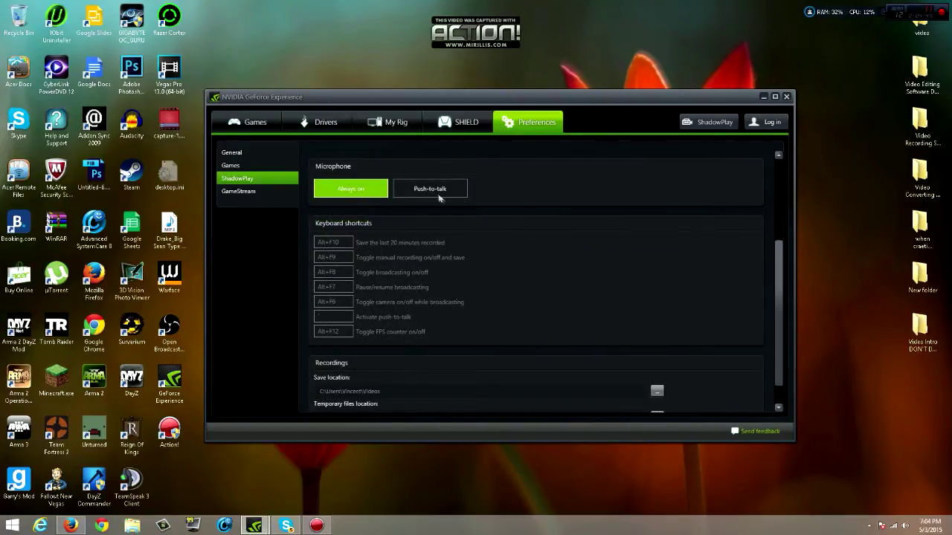
pyautogui.scroll(-1, 676, 185)
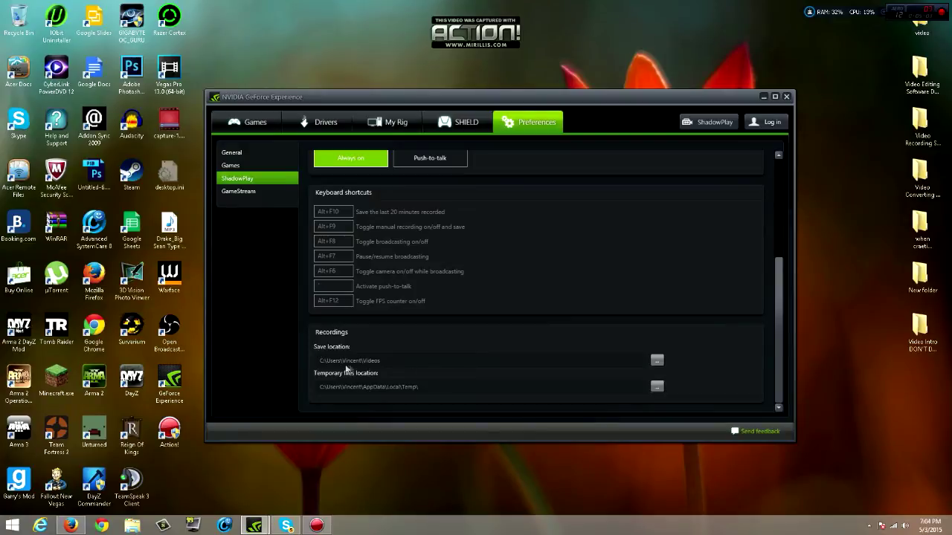
pyautogui.moveTo(358, 361); pyautogui.dragTo(429, 365)
pyautogui.scroll(5, 632, 290)
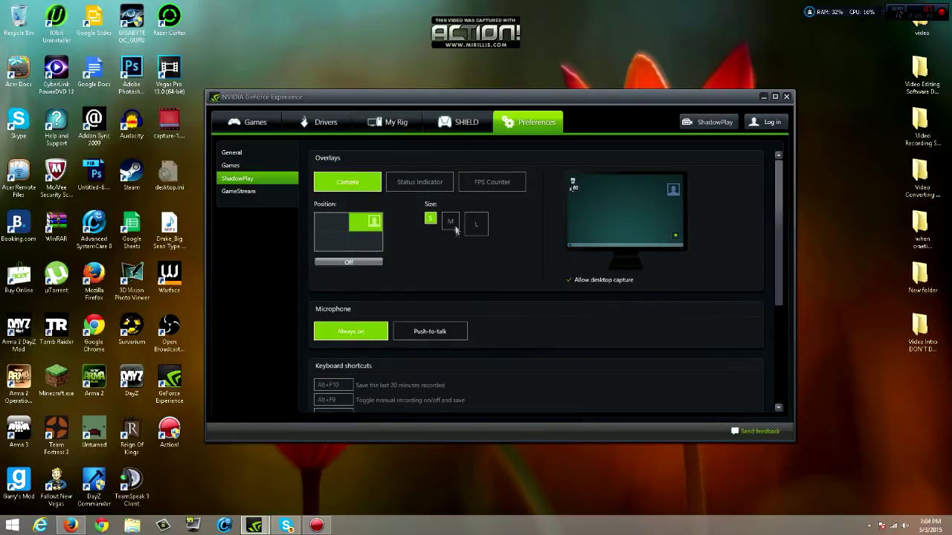
pyautogui.scroll(-2, 458, 238)
pyautogui.scroll(-3, 465, 266)
pyautogui.scroll(5, 521, 282)
# - Reopen the ShadowPlay panel, keep audio on In-game only, and minimize it
pyautogui.click(707, 122)
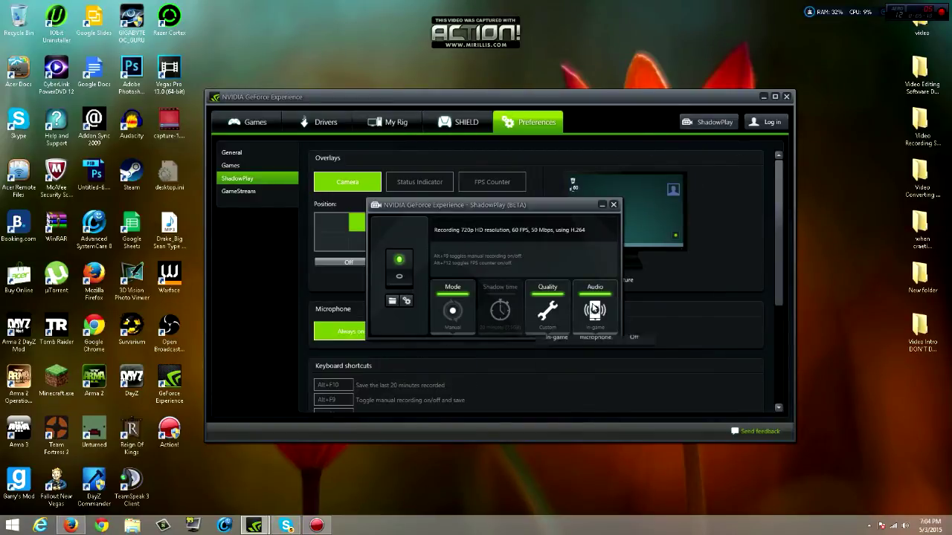
pyautogui.click(594, 308)
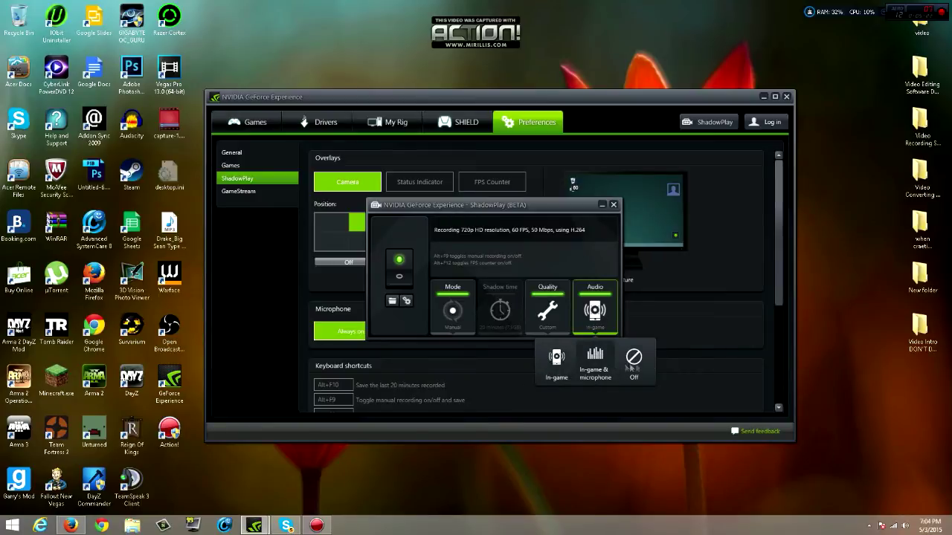
pyautogui.click(555, 366)
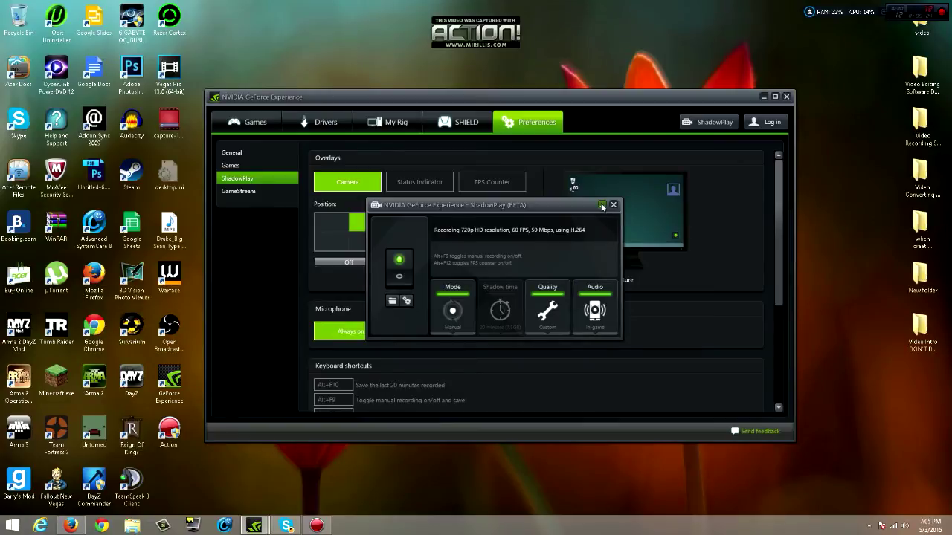
pyautogui.click(602, 206)
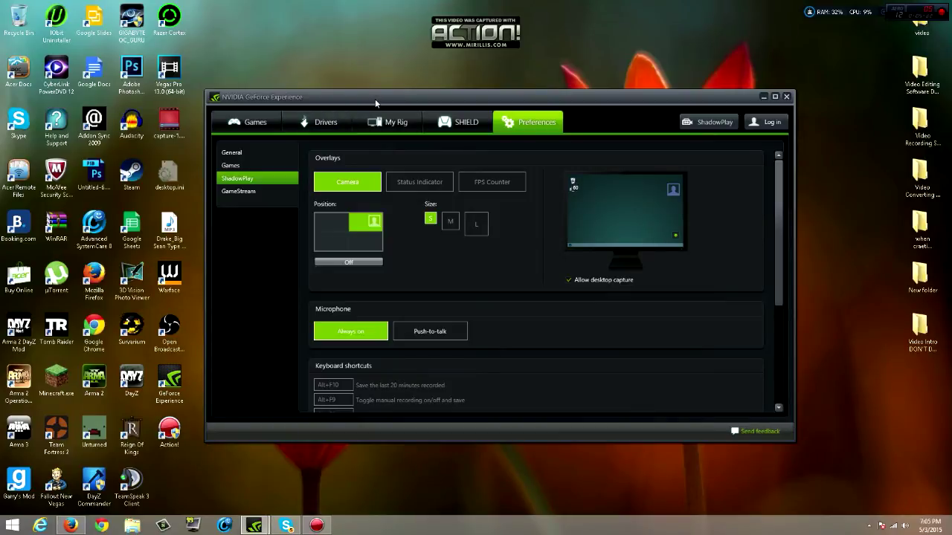
# - Nudge the GeForce Experience window up and move the Action! desktop shortcut back into its column
pyautogui.moveTo(375, 99); pyautogui.dragTo(379, 52)
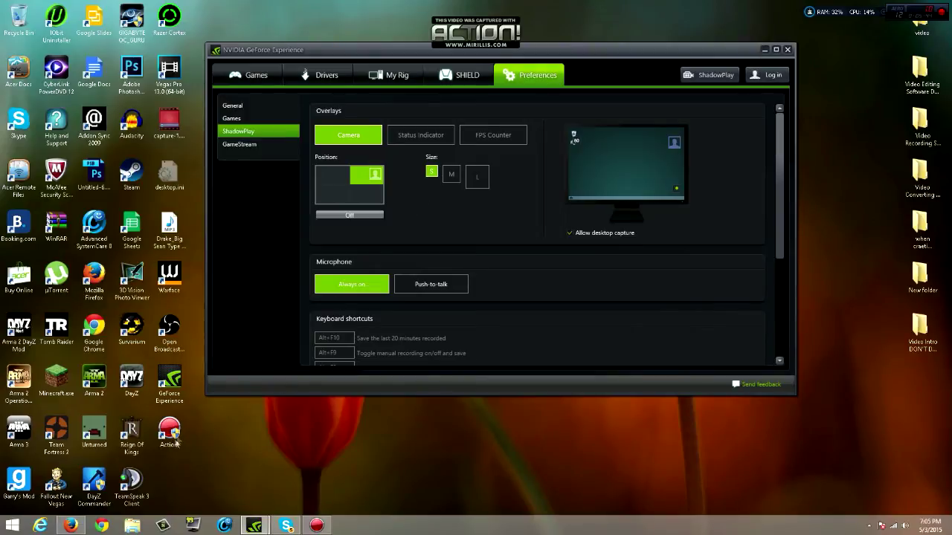
pyautogui.moveTo(171, 435); pyautogui.dragTo(325, 446)
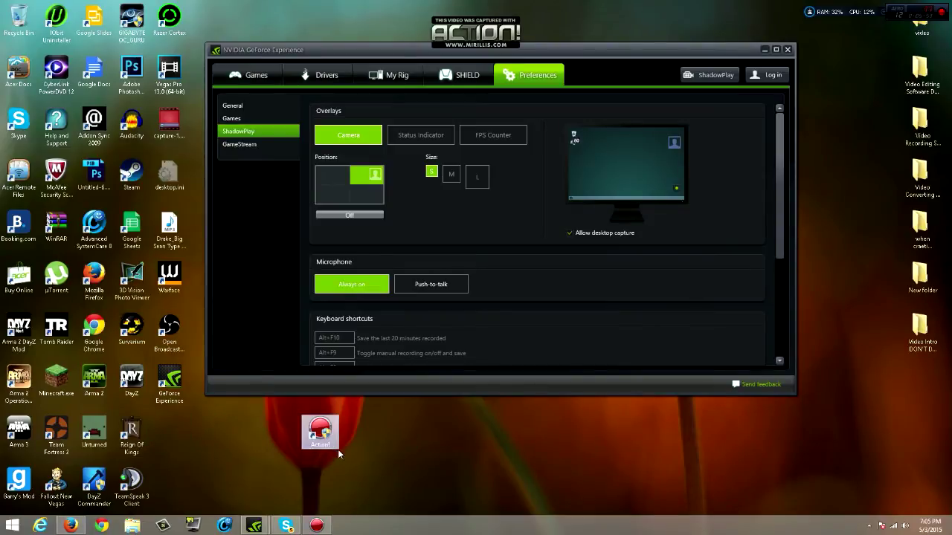
pyautogui.click(388, 433)
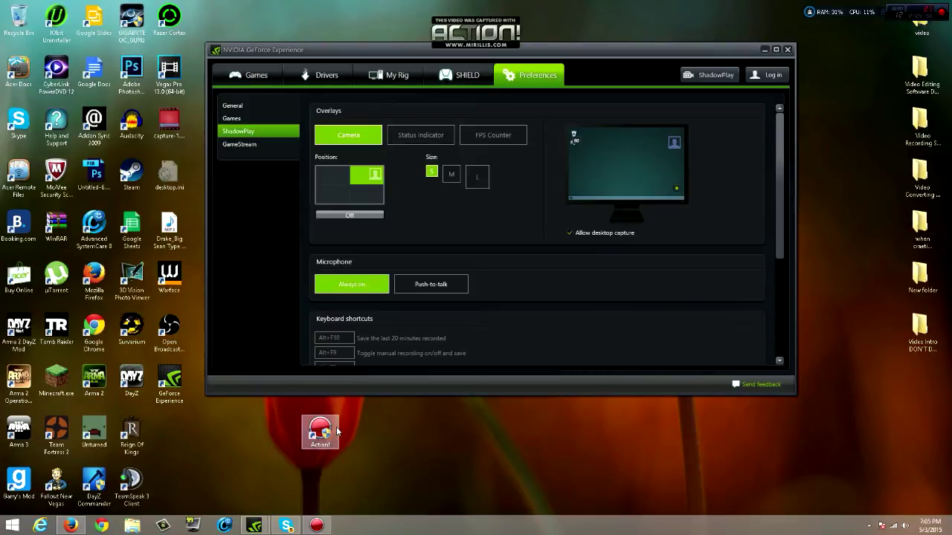
pyautogui.moveTo(334, 429); pyautogui.dragTo(178, 434)
pyautogui.click(249, 437)
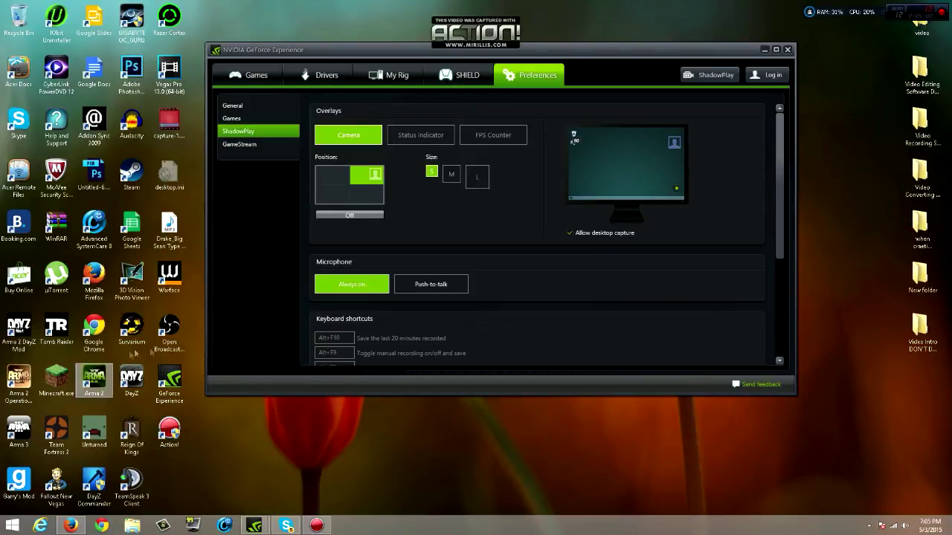
# - Browse the Games, Drivers, My Rig and Preferences pages, then reposition the GeForce Experience window
pyautogui.click(248, 74)
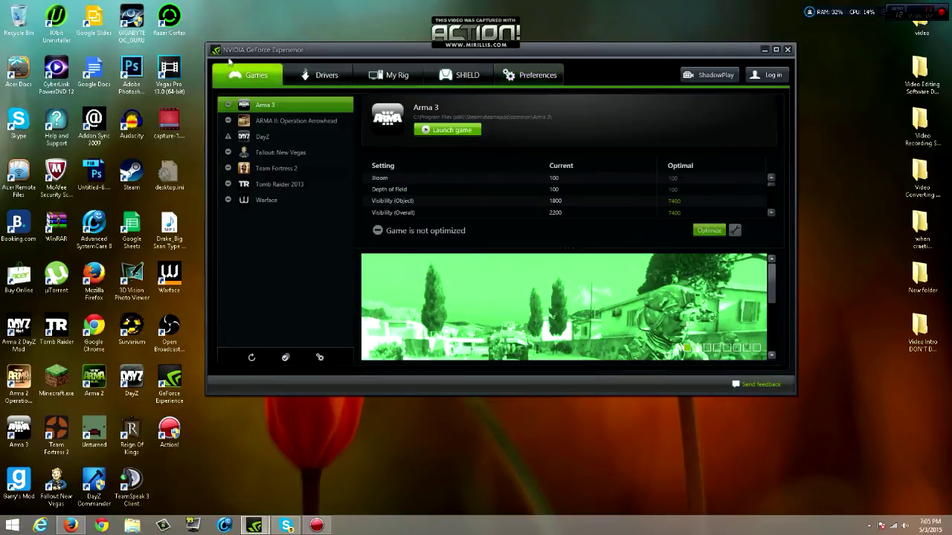
pyautogui.click(326, 74)
pyautogui.click(397, 75)
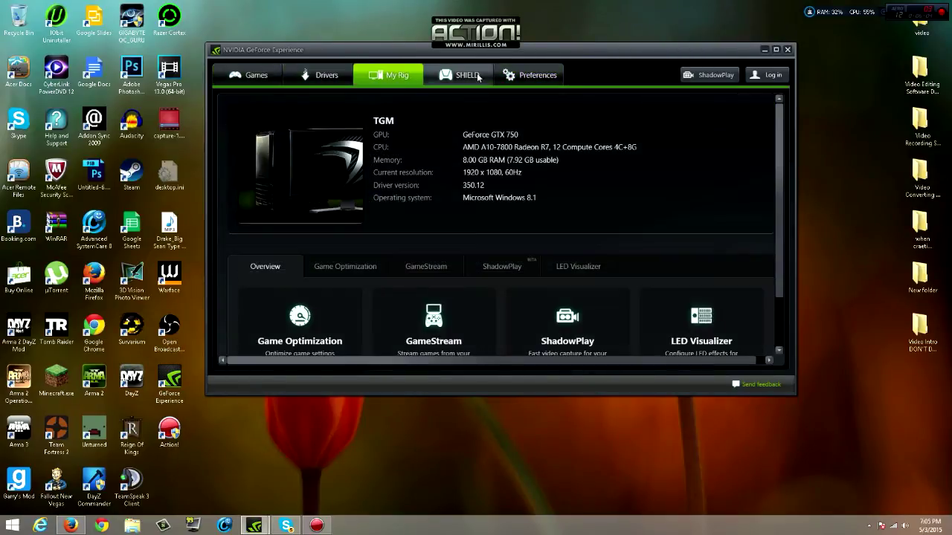
pyautogui.click(537, 74)
pyautogui.click(247, 74)
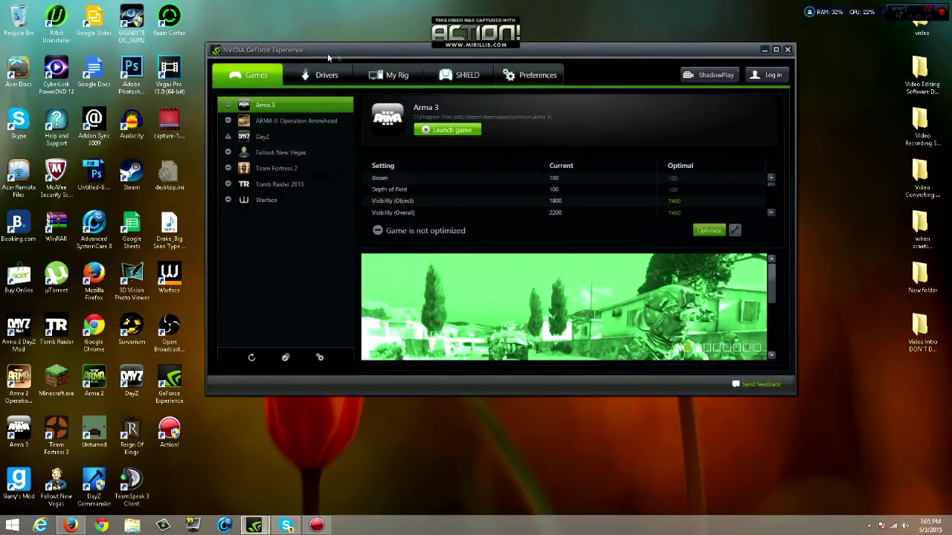
pyautogui.moveTo(328, 53); pyautogui.dragTo(484, 32)
pyautogui.moveTo(591, 34); pyautogui.dragTo(408, 69)
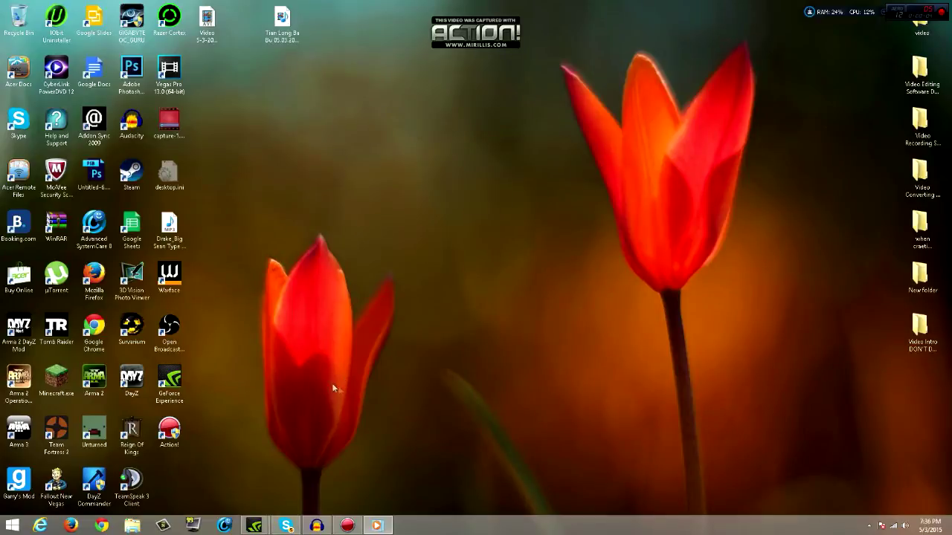
# - Play the recorded clip Tian Long Ba Bu 05.03.2015 in Windows Media Player and reposition its window
pyautogui.click(374, 526)
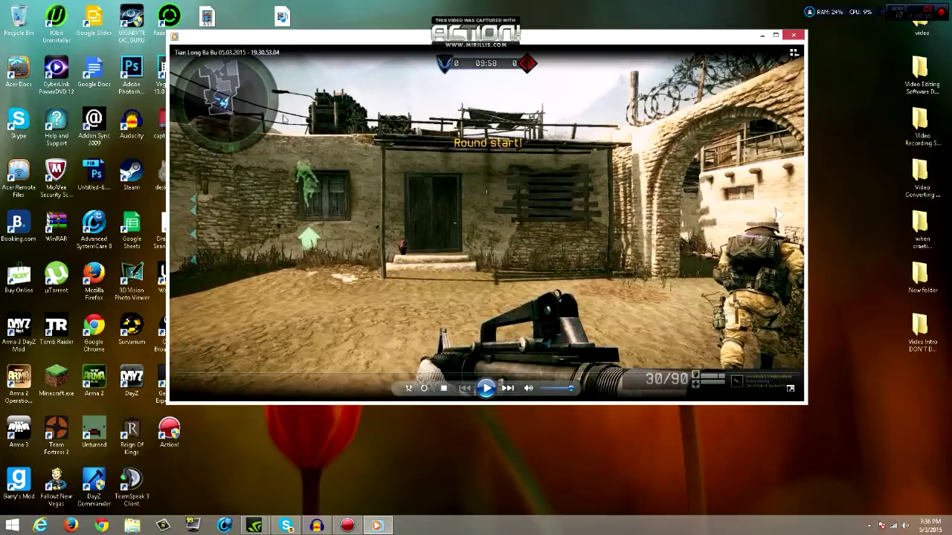
pyautogui.moveTo(342, 39); pyautogui.dragTo(343, 16)
pyautogui.moveTo(346, 16); pyautogui.dragTo(357, 40)
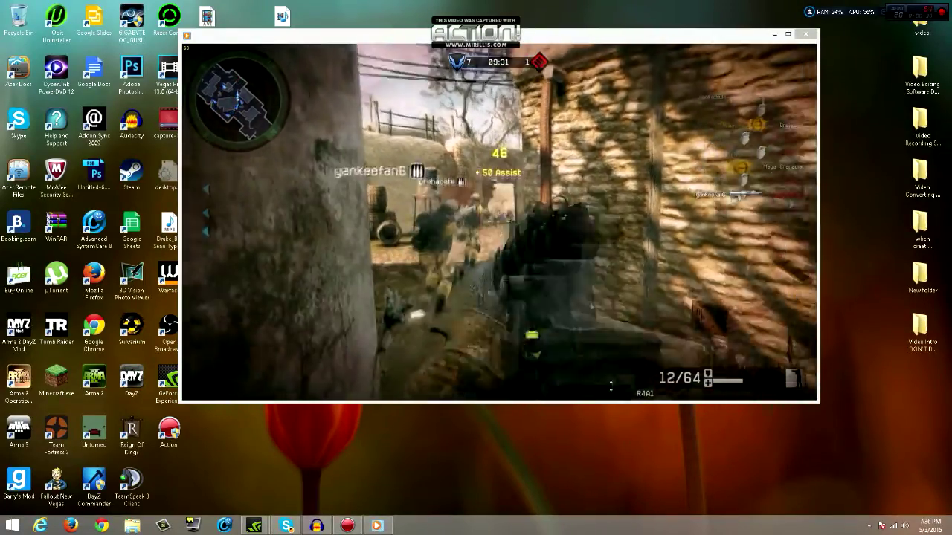
pyautogui.moveTo(597, 192)
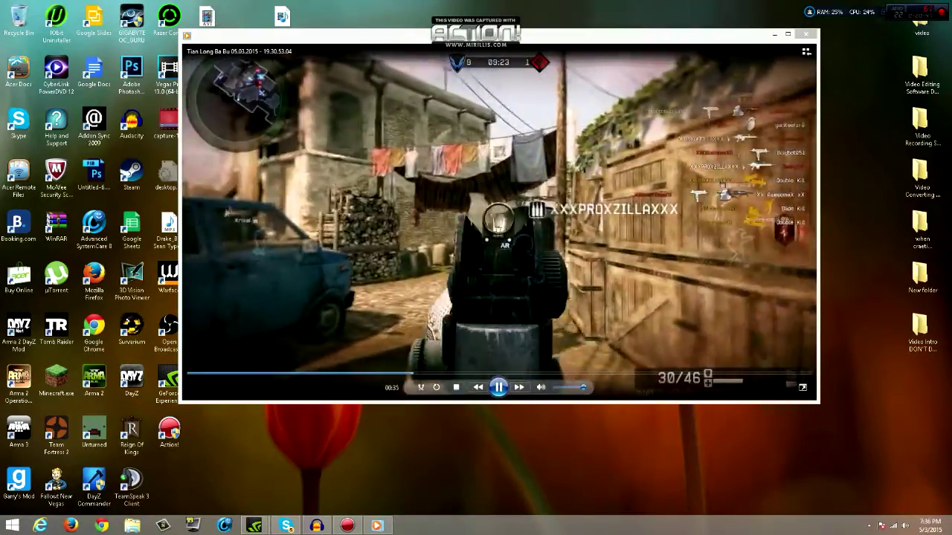
pyautogui.moveTo(356, 35); pyautogui.dragTo(431, 38)
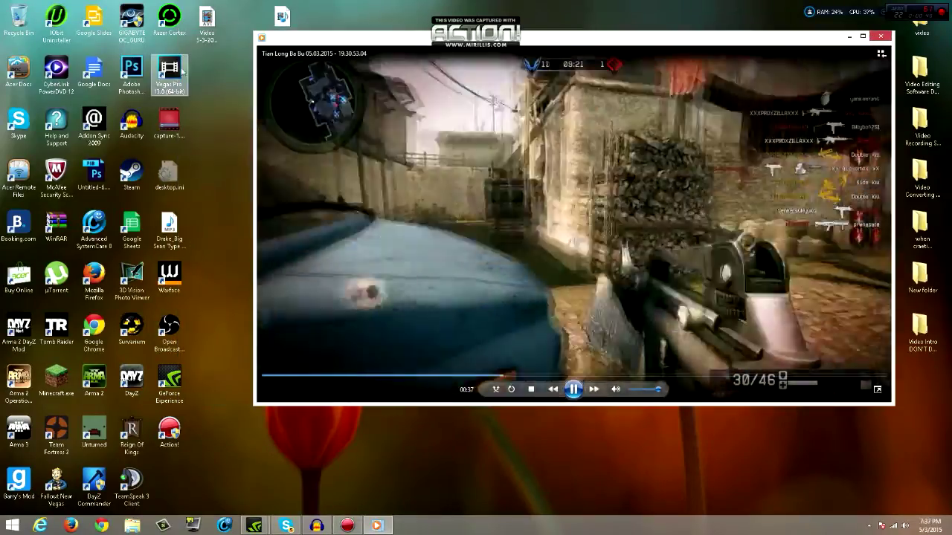
# - Tidy the desktop shortcuts, including Vegas Pro, and move the player window up and left
pyautogui.moveTo(181, 71)
pyautogui.mouseDown()
pyautogui.moveTo(207, 280)
pyautogui.moveTo(201, 81)
pyautogui.moveTo(212, 78)
pyautogui.moveTo(182, 80)
pyautogui.mouseUp()
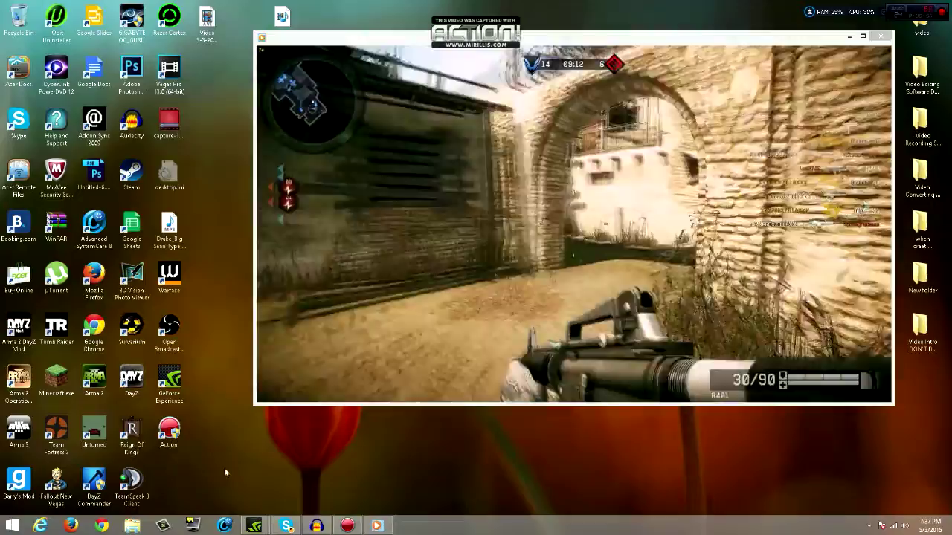
pyautogui.moveTo(224, 468); pyautogui.dragTo(111, 4)
pyautogui.click(234, 319)
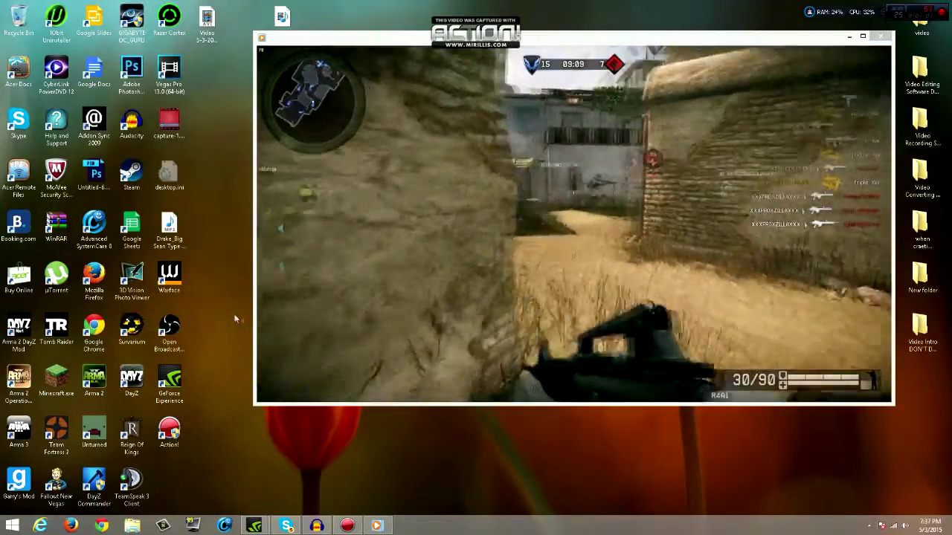
pyautogui.moveTo(620, 99)
pyautogui.moveTo(621, 39); pyautogui.dragTo(494, 15)
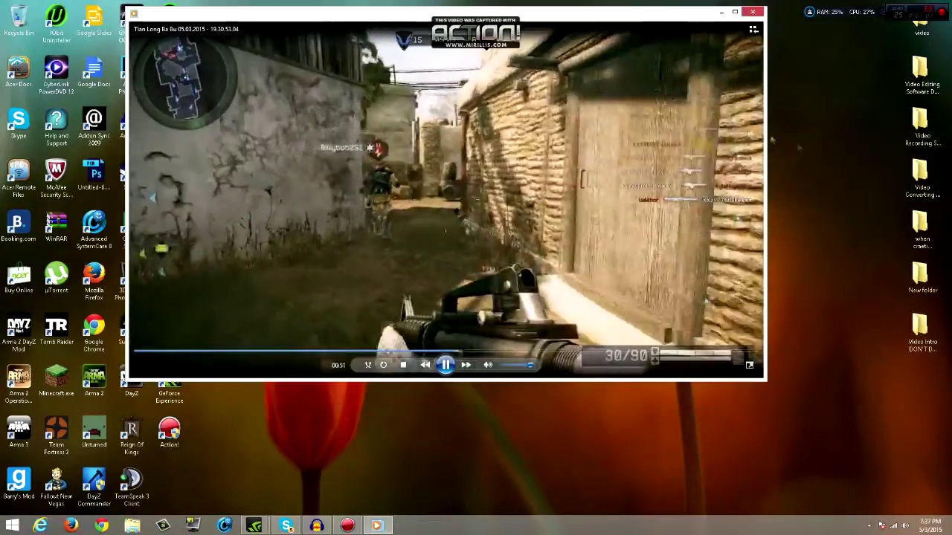